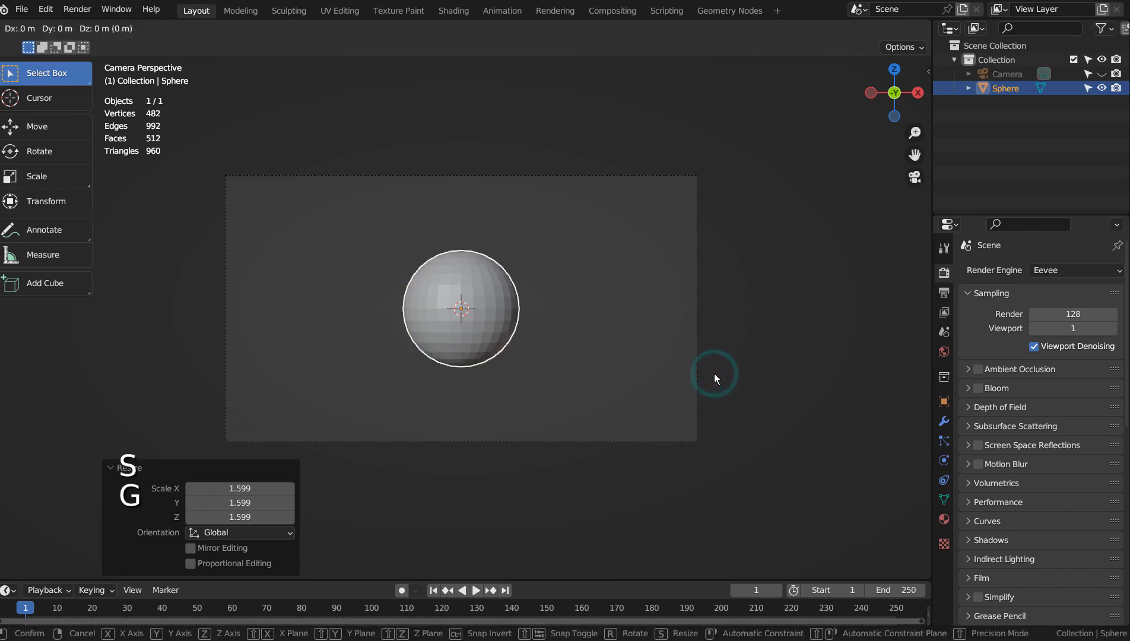
Step: Place the sphere low in the centre of the camera frame and duplicate it once to each side, forming a row of three
left_click(718, 474)
key("shift+d")
left_click(643, 478)
key("shift+d")
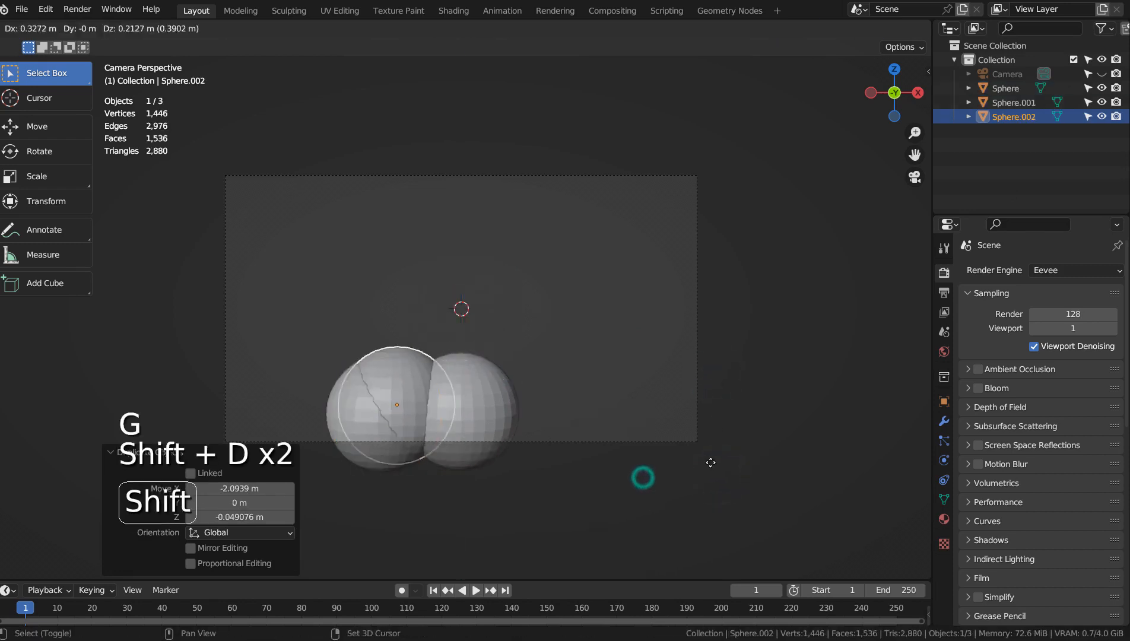
left_click(801, 477)
Step: Duplicate a sphere to the right end of the row, about 0.6 m lower, and another to the left end as shoulders
key("shift+d")
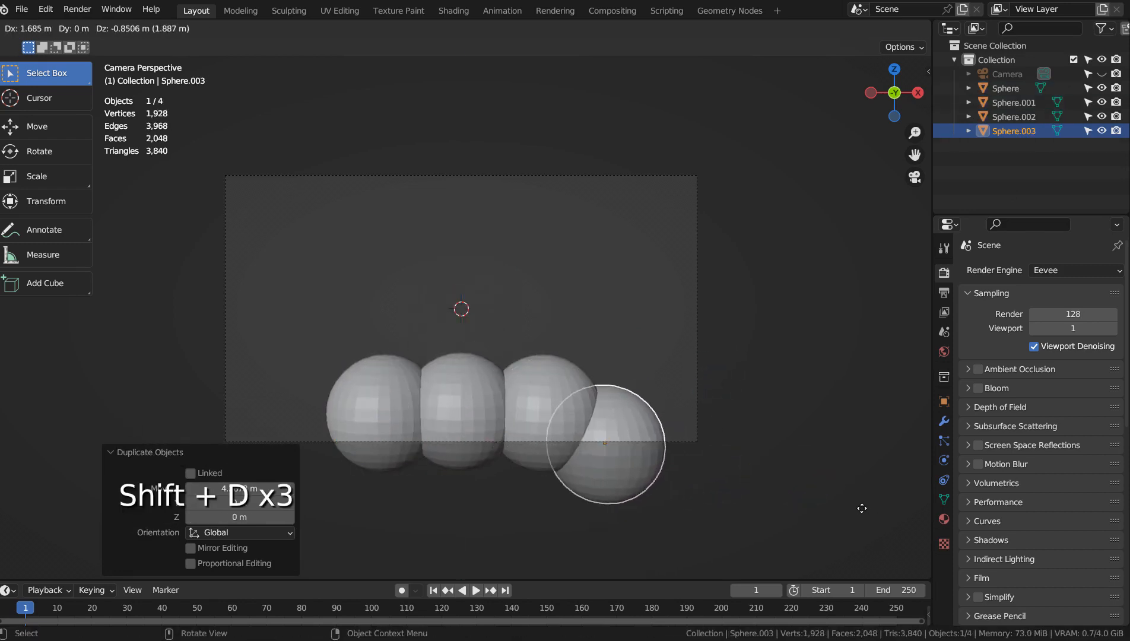
left_click(839, 499)
key("shift+d")
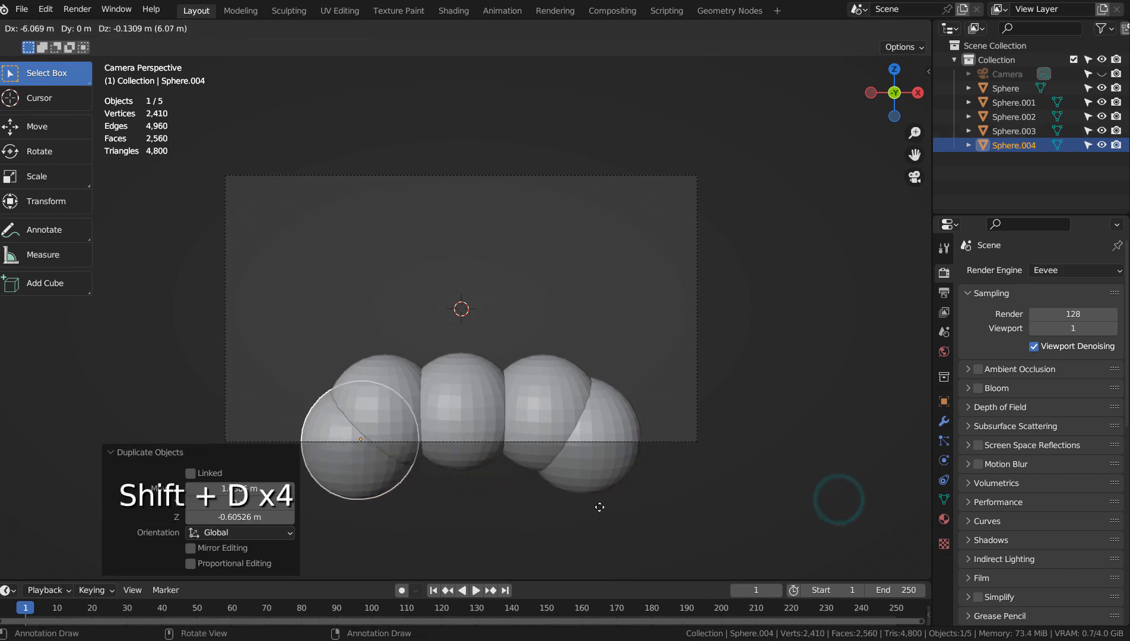
left_click(596, 506)
Step: Duplicate a sphere above the left part of the row as a head and scale it up by about 1.265
key("shift+d")
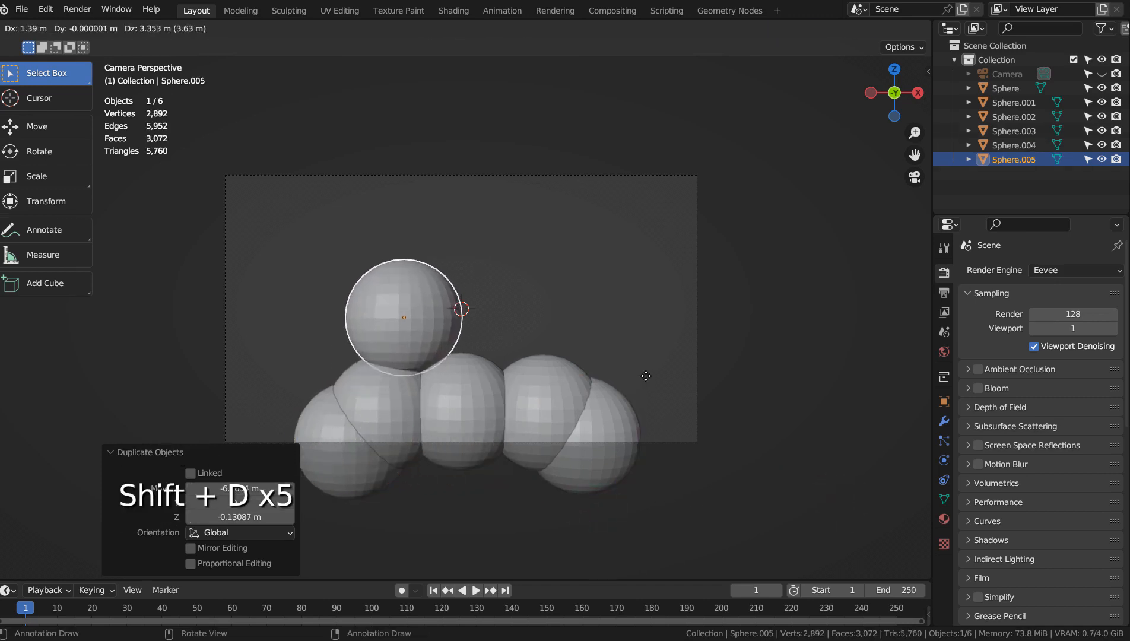
left_click(646, 354)
key("s")
left_click(713, 364)
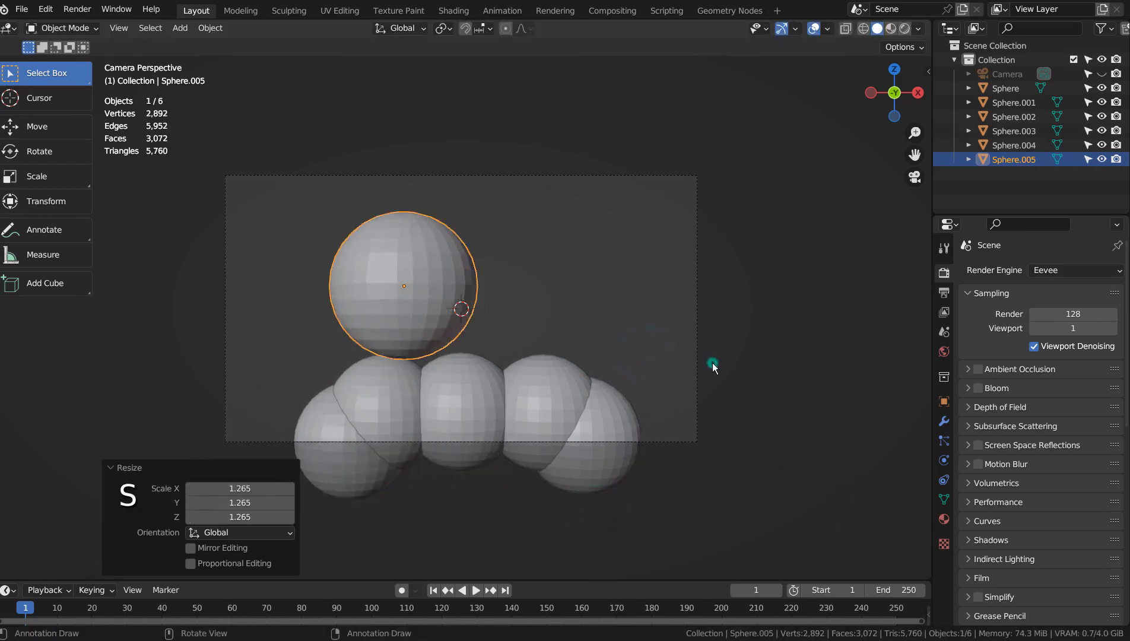
Step: Duplicate the head sphere to its right, scale the copy by about 0.879 and lower it about 0.33 m onto the row
key("shift+d")
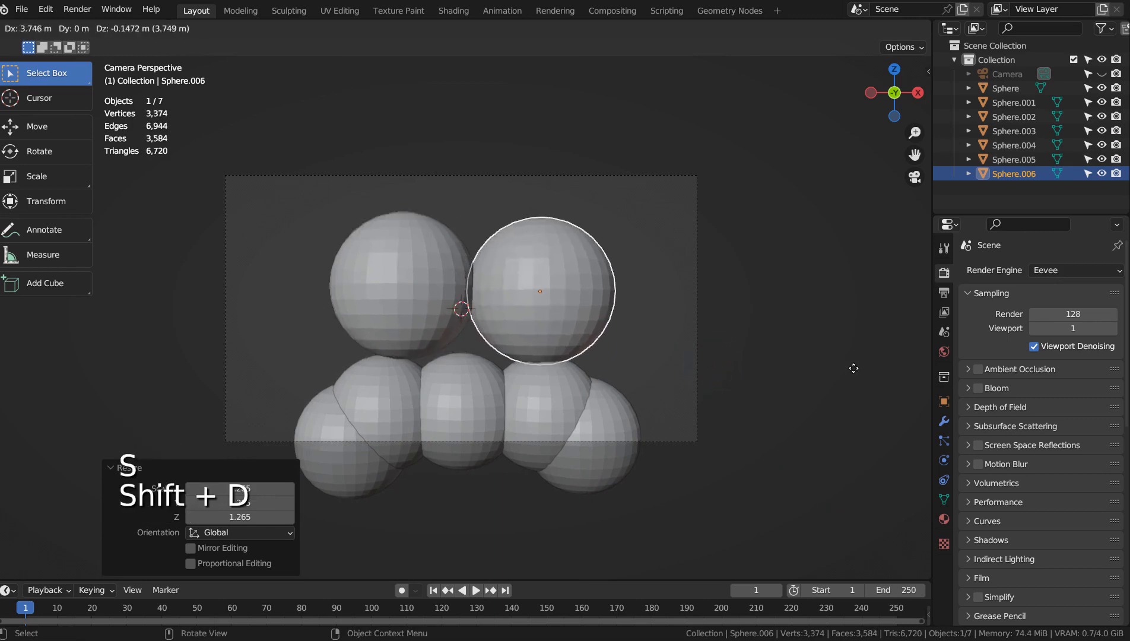
left_click(859, 368)
key("s")
left_click(817, 374)
key("g")
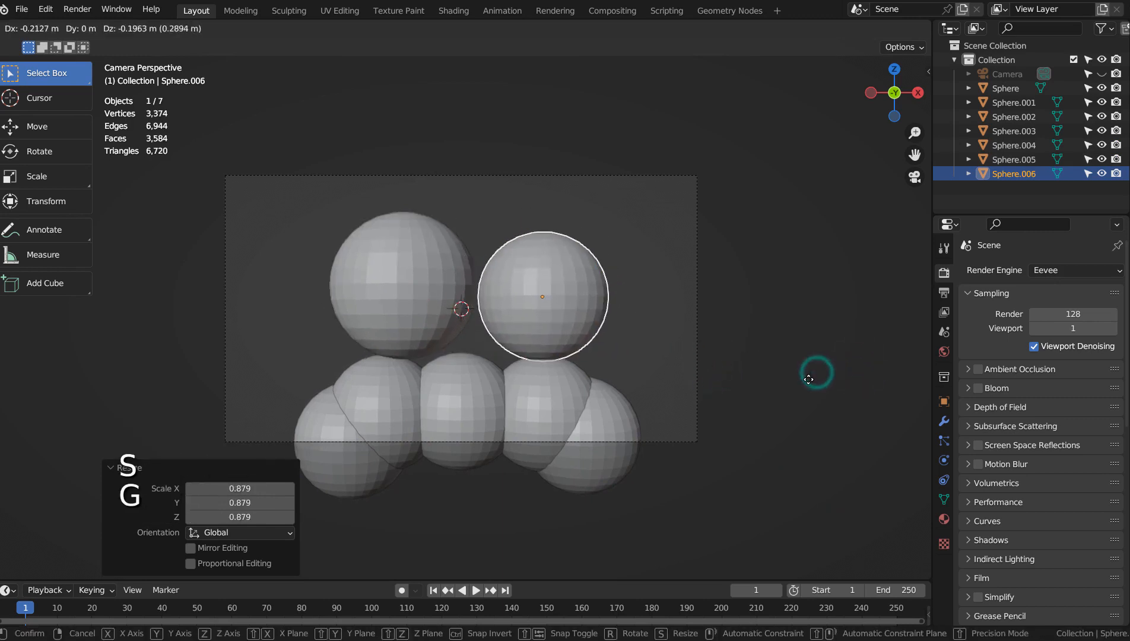
left_click(807, 385)
Step: Move the larger left head sphere down about 0.5 m so it overlaps the body spheres
left_click(409, 312)
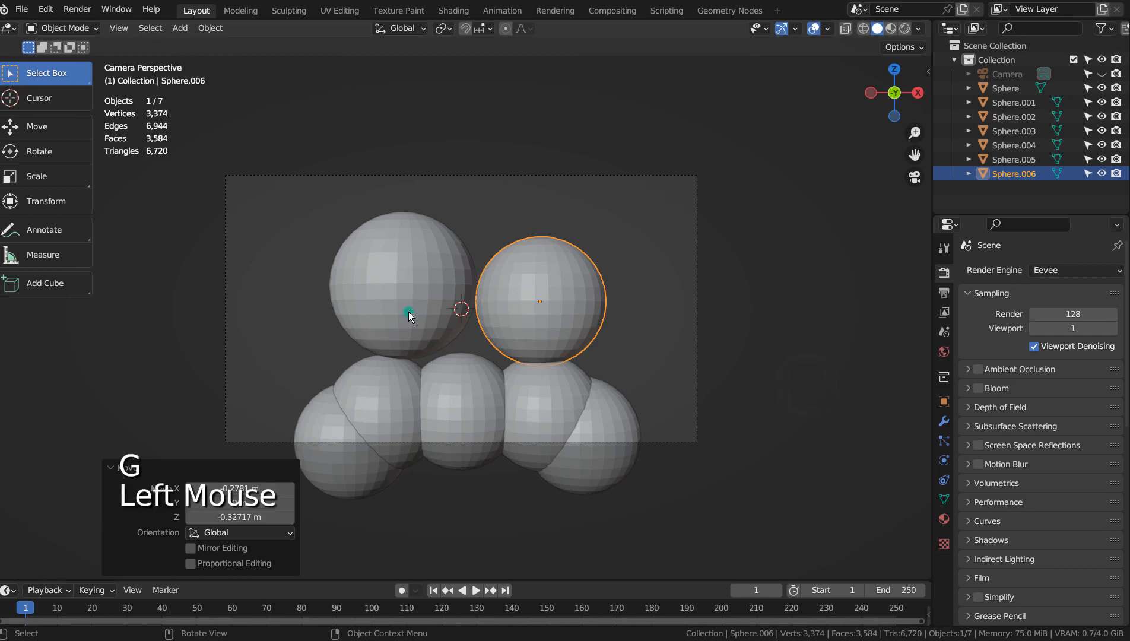
key("g")
left_click(407, 329)
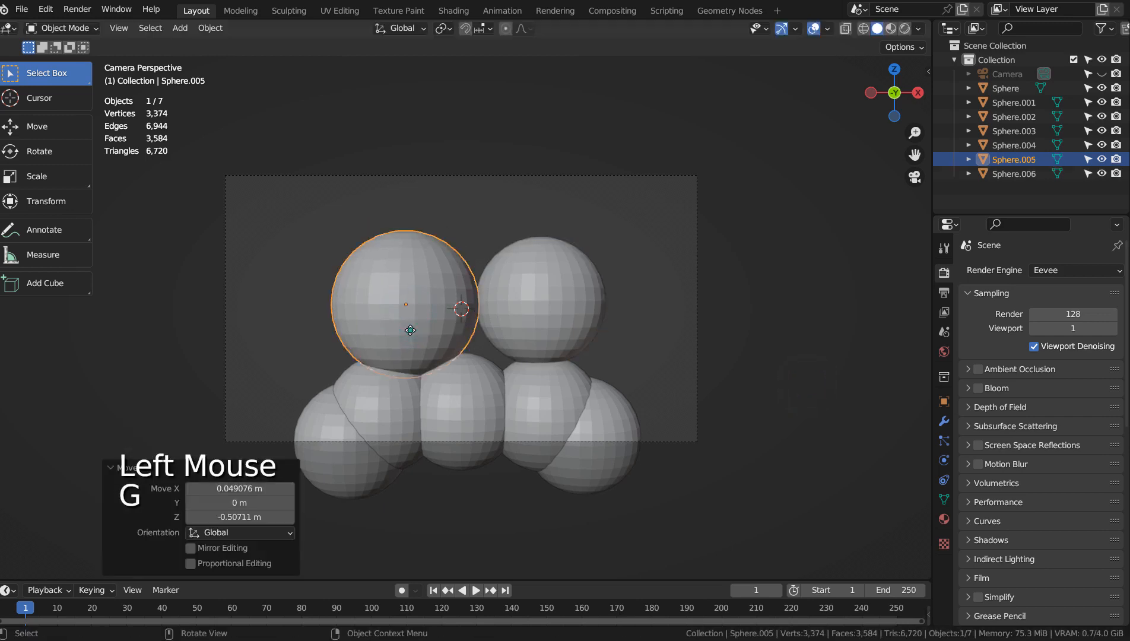
left_click(648, 318)
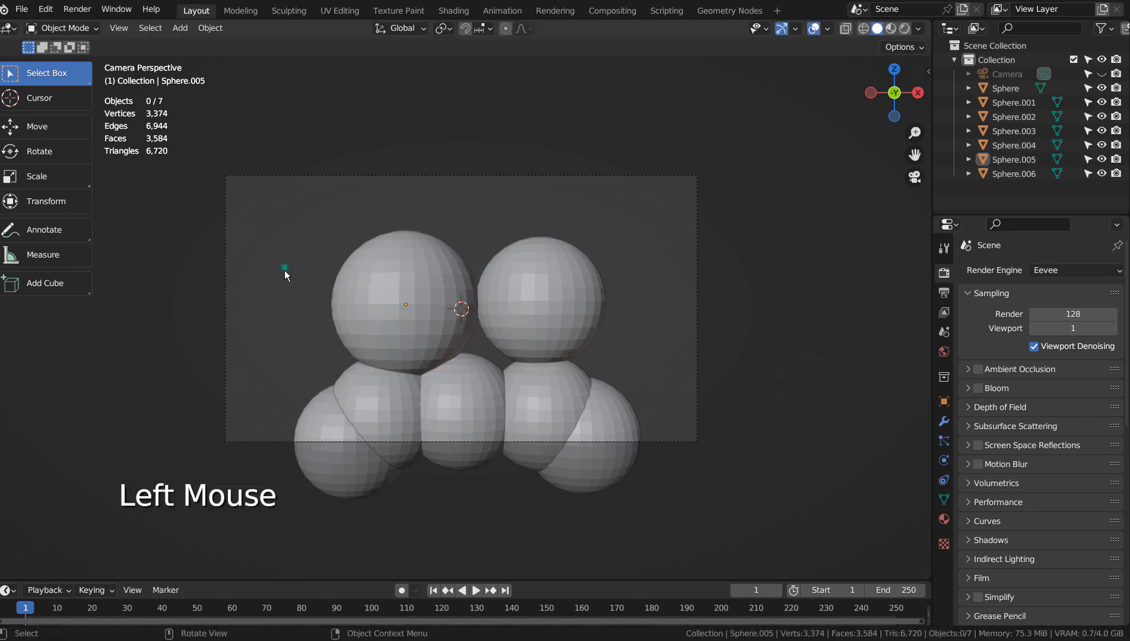
Step: Apply smooth shading to all seven spheres
left_click_drag(285, 271, 607, 511)
right_click(555, 290)
left_click(557, 292)
left_click(659, 283)
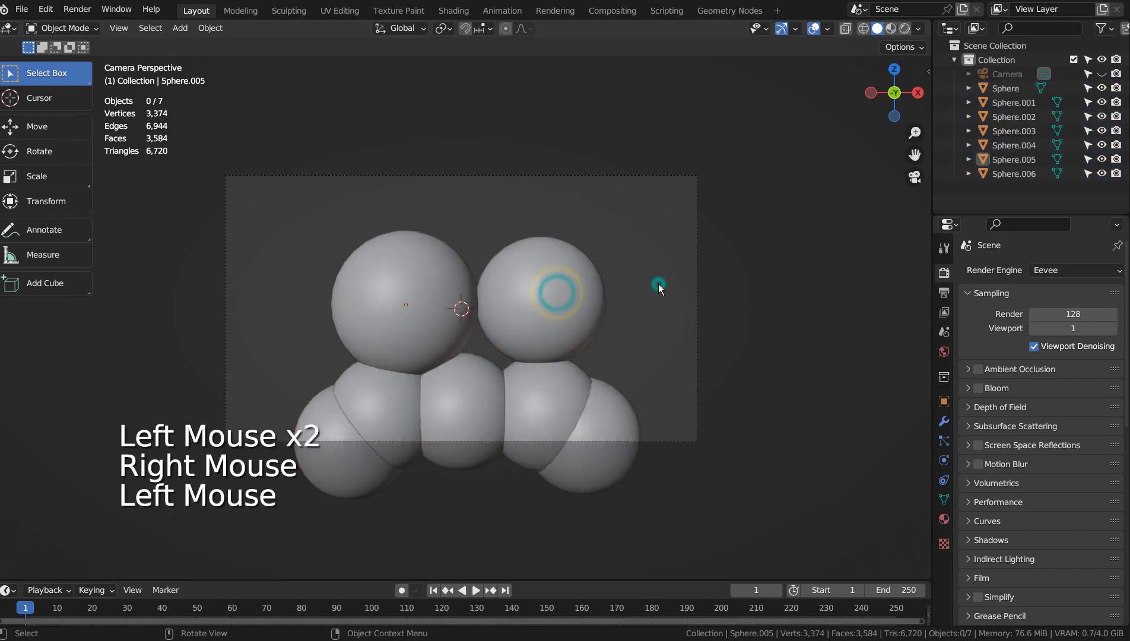
left_click(944, 421)
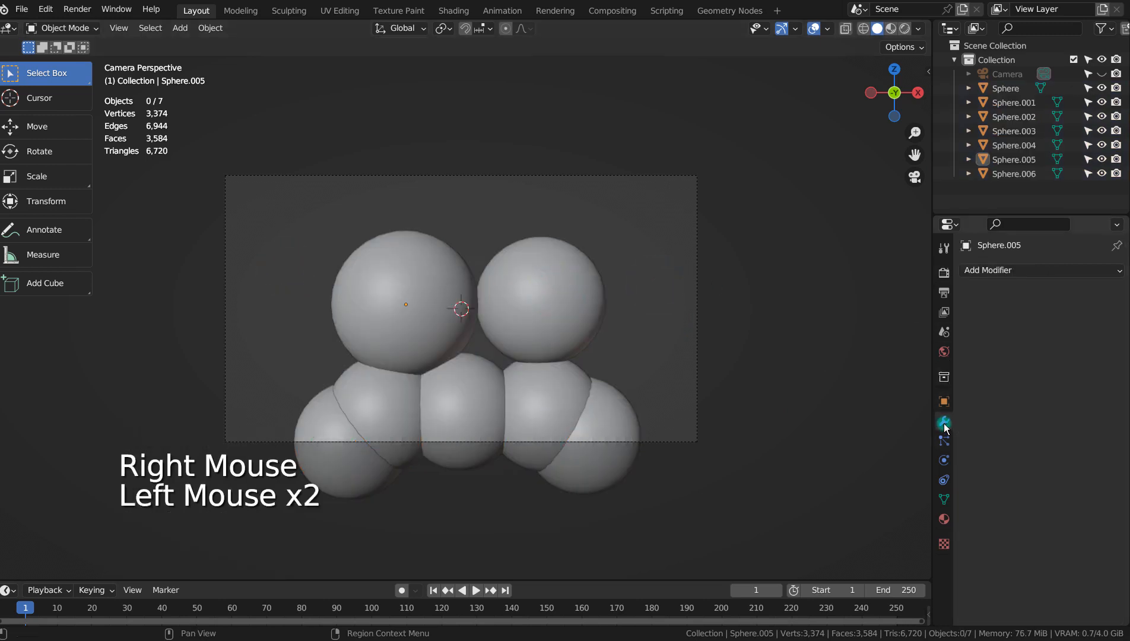
left_click(766, 317)
left_click(290, 228)
left_click_drag(297, 259, 638, 526)
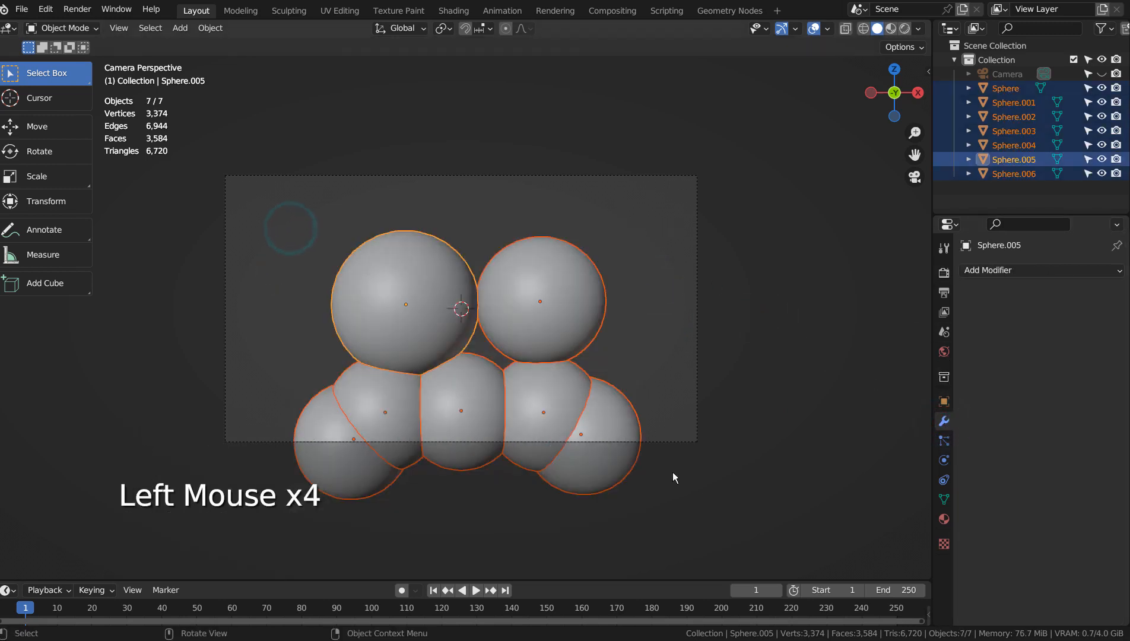
left_click(648, 262)
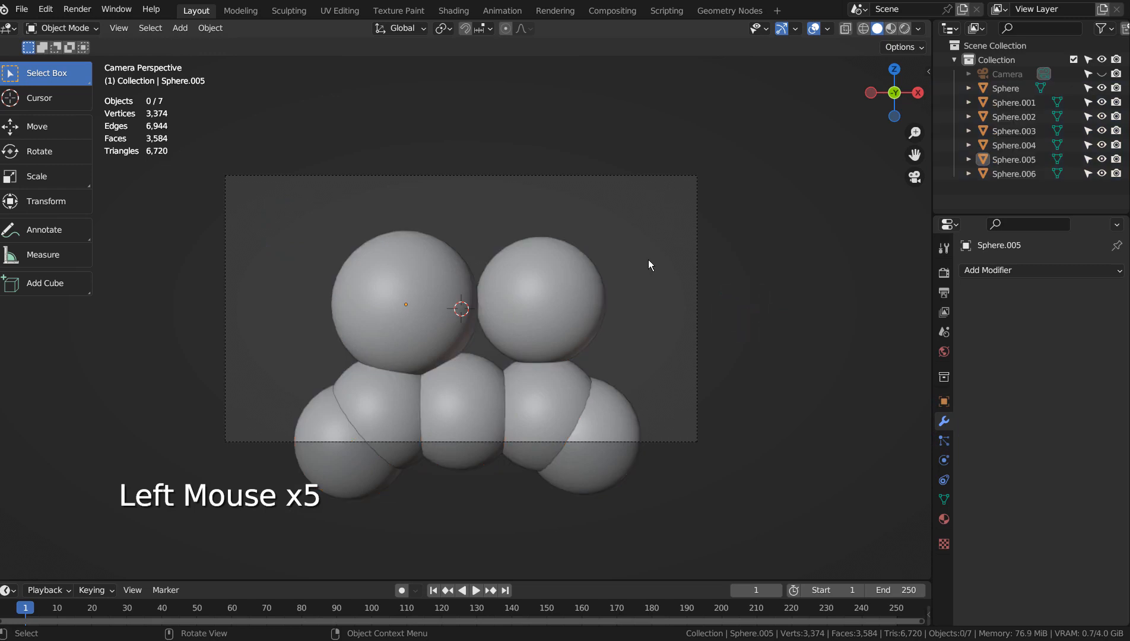
Step: Show the scene in rendered viewport shading and render the camera image
left_click(904, 28)
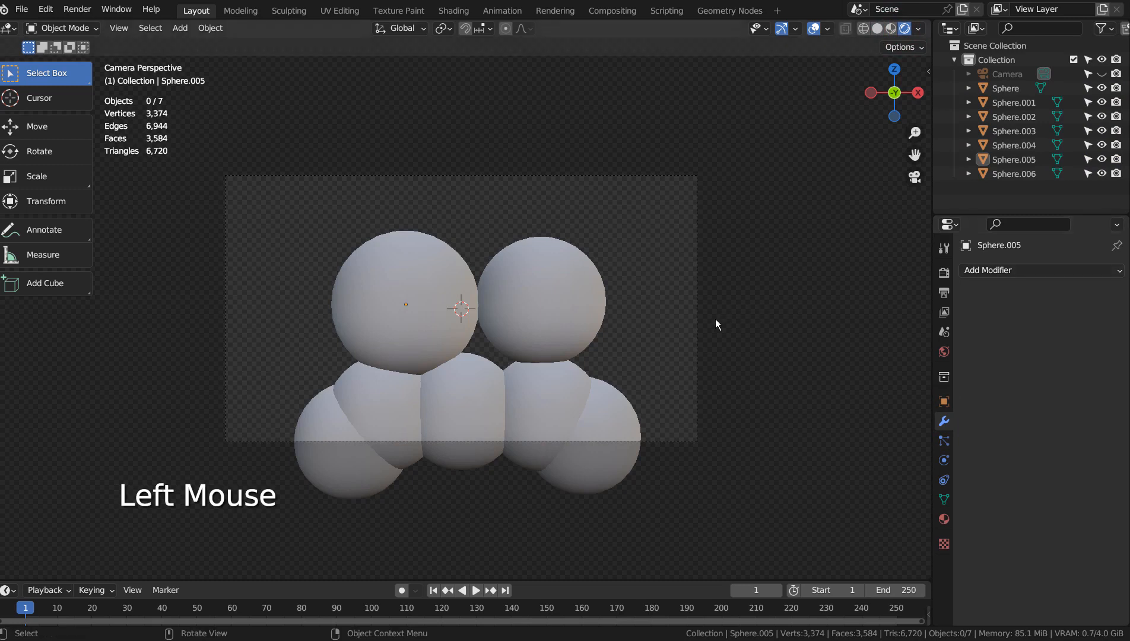
key("F12")
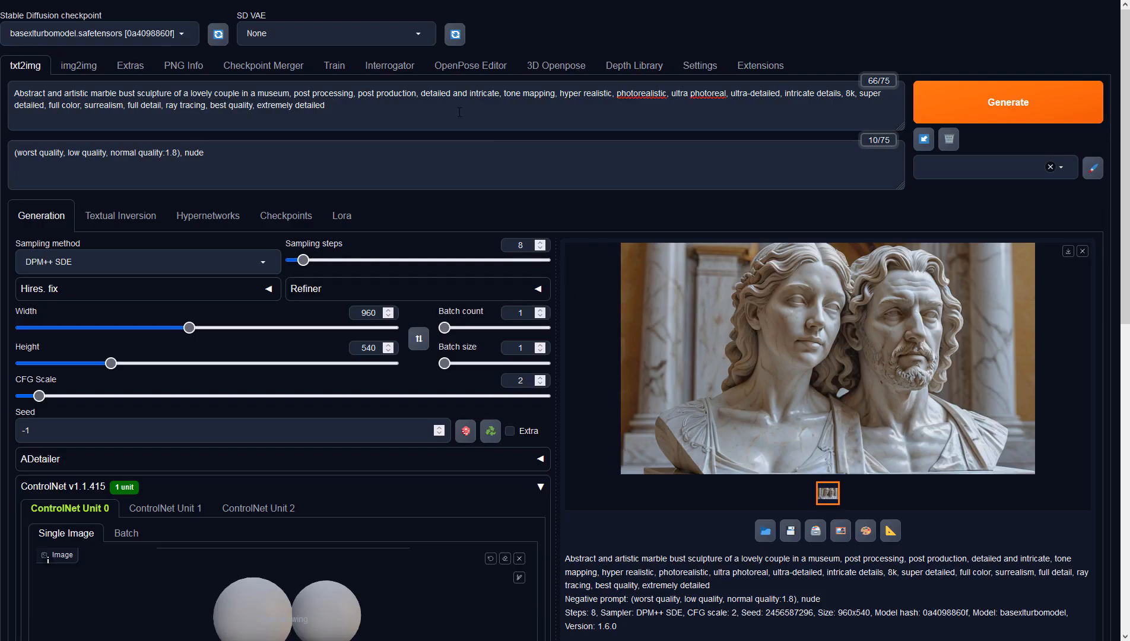
Step: In the Stable Diffusion web UI, review the txt2img prompt, negative prompt, width and height
left_click(458, 112)
left_click(458, 161)
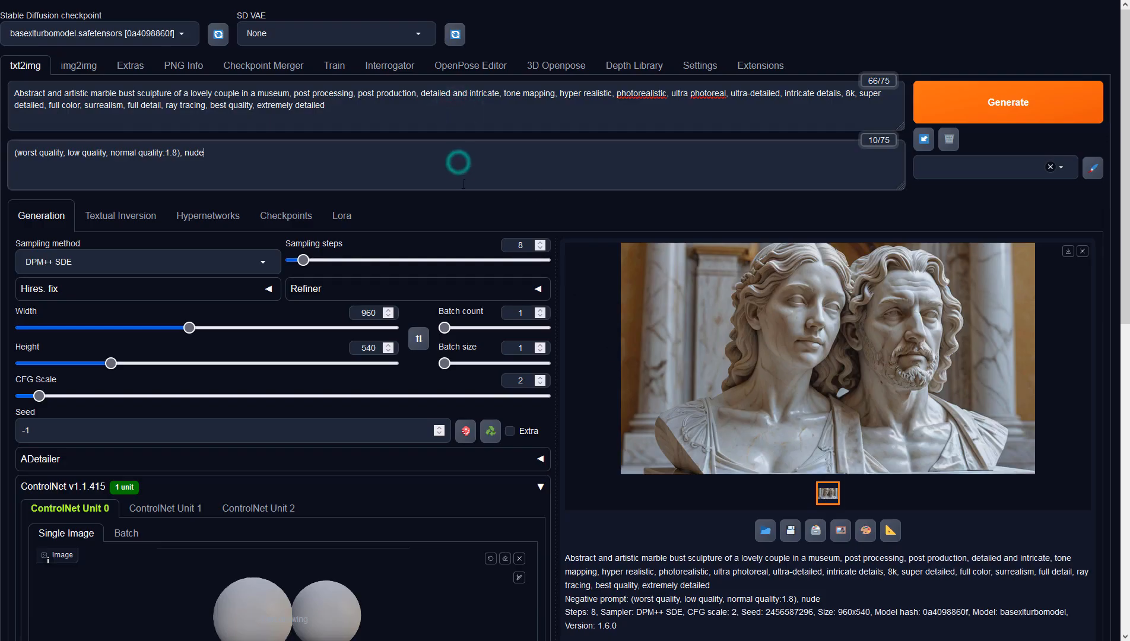
left_click(375, 313)
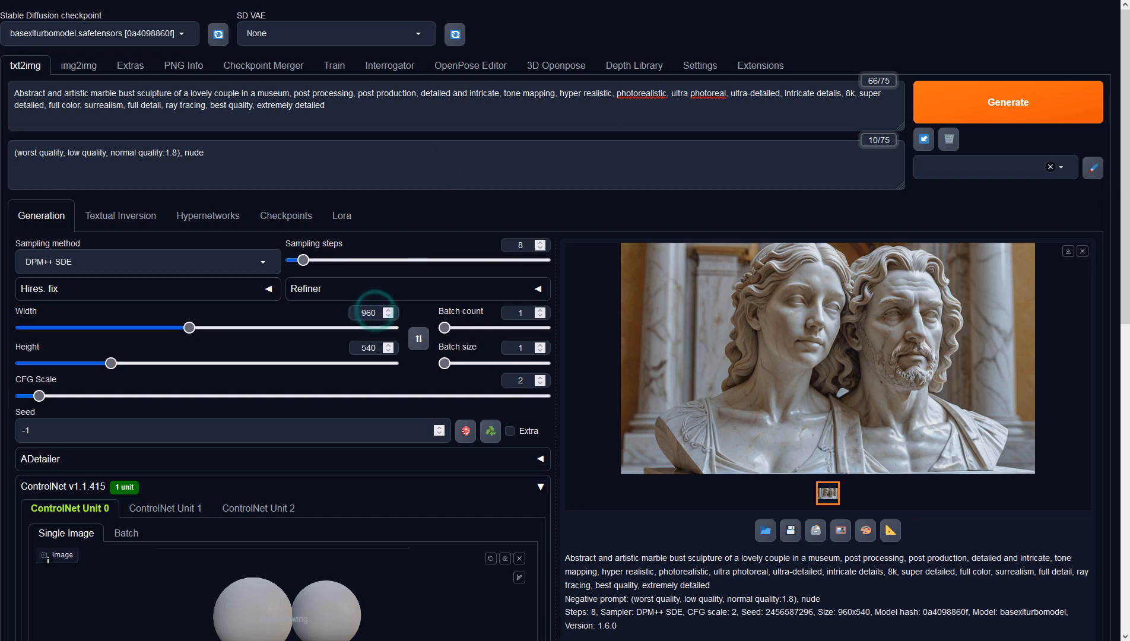
left_click(377, 348)
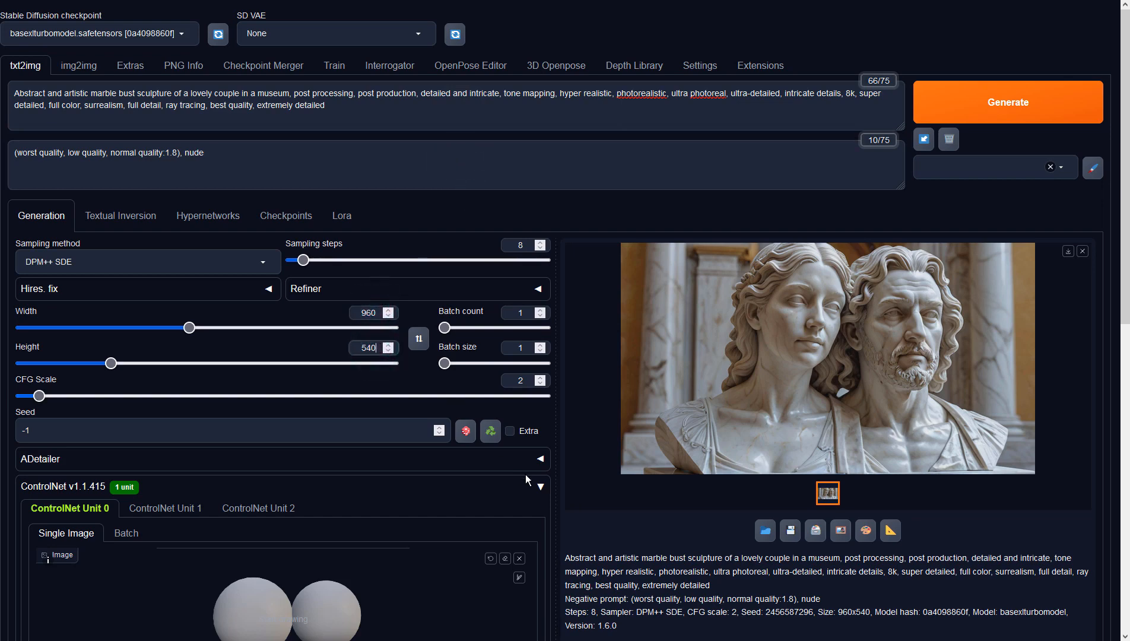
Step: Set ControlNet Unit 0 to the Depth control type with preprocessor none and model sai_xl_depth_256lora
scroll(662, 576, "down", 5)
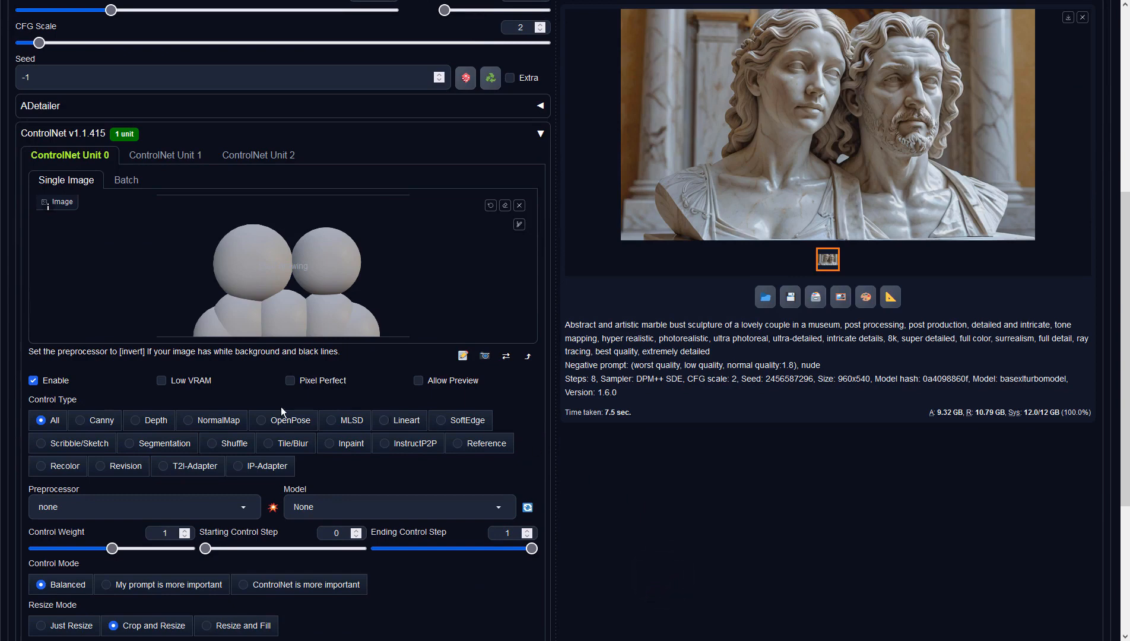
left_click(153, 421)
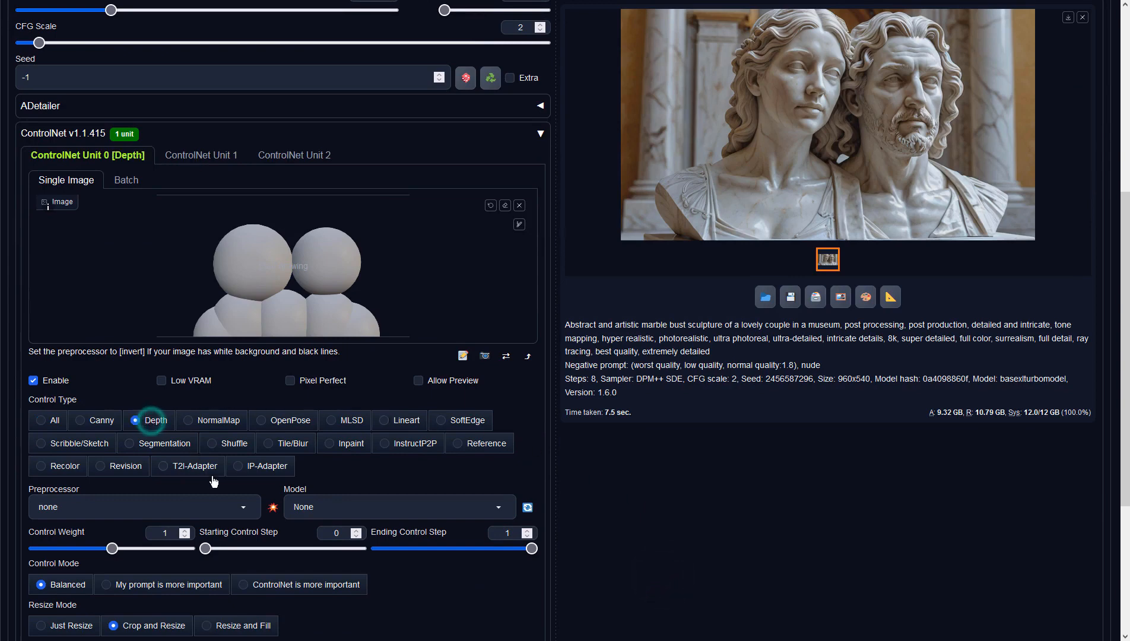
left_click(245, 507)
left_click(47, 439)
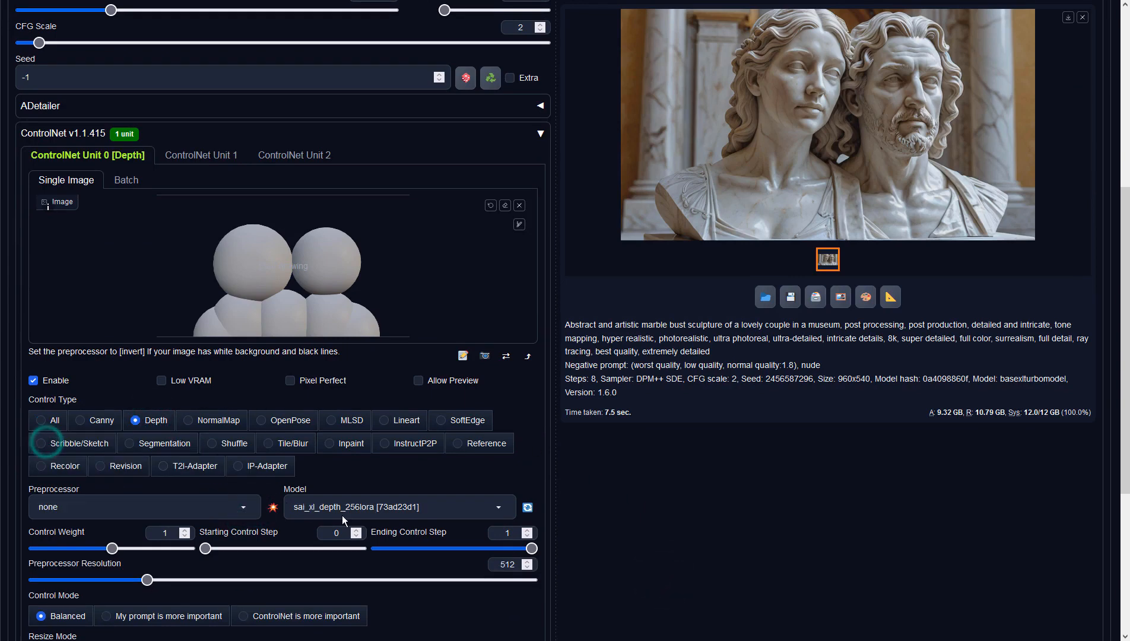
left_click(385, 516)
left_click(328, 492)
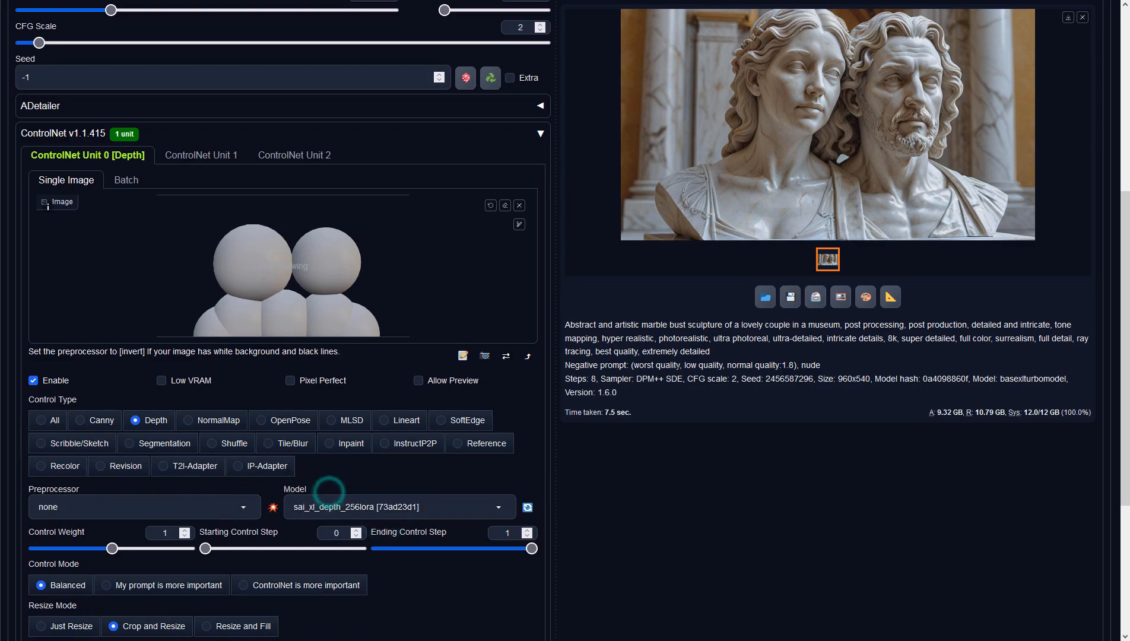
Step: Generate the txt2img image using the ControlNet depth guidance
left_click(693, 361)
scroll(693, 361, "up", 5)
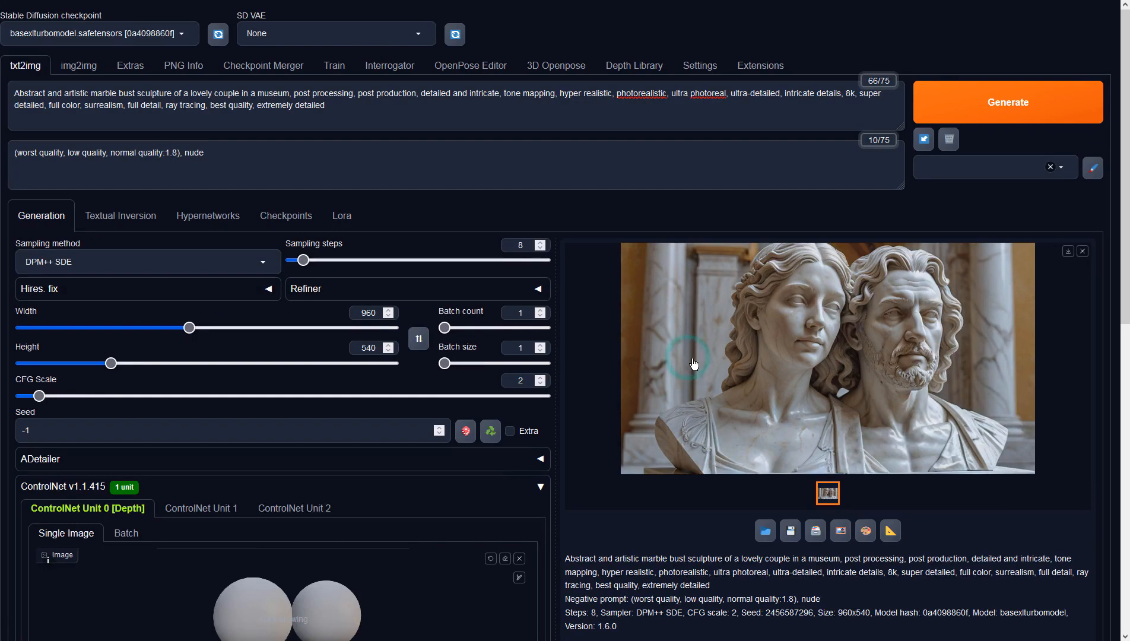
left_click(1007, 104)
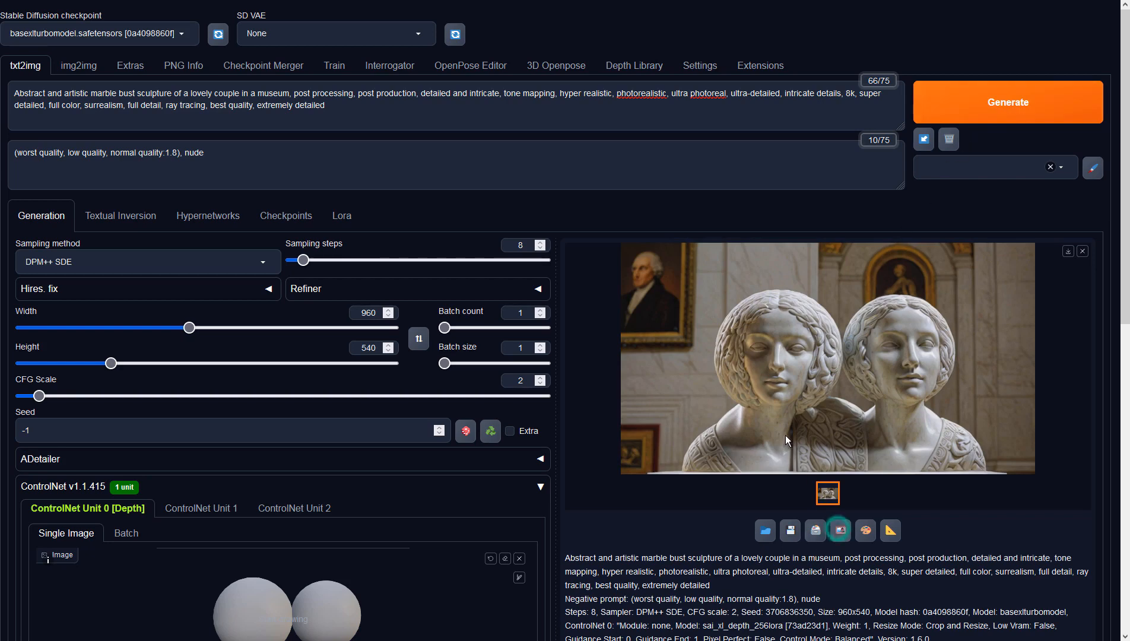
Step: Send the generated image to img2img with CFG scale 2, denoising strength 0.9 and sampling method DPM++ SDE
left_click(840, 532)
scroll(455, 346, "down", 10)
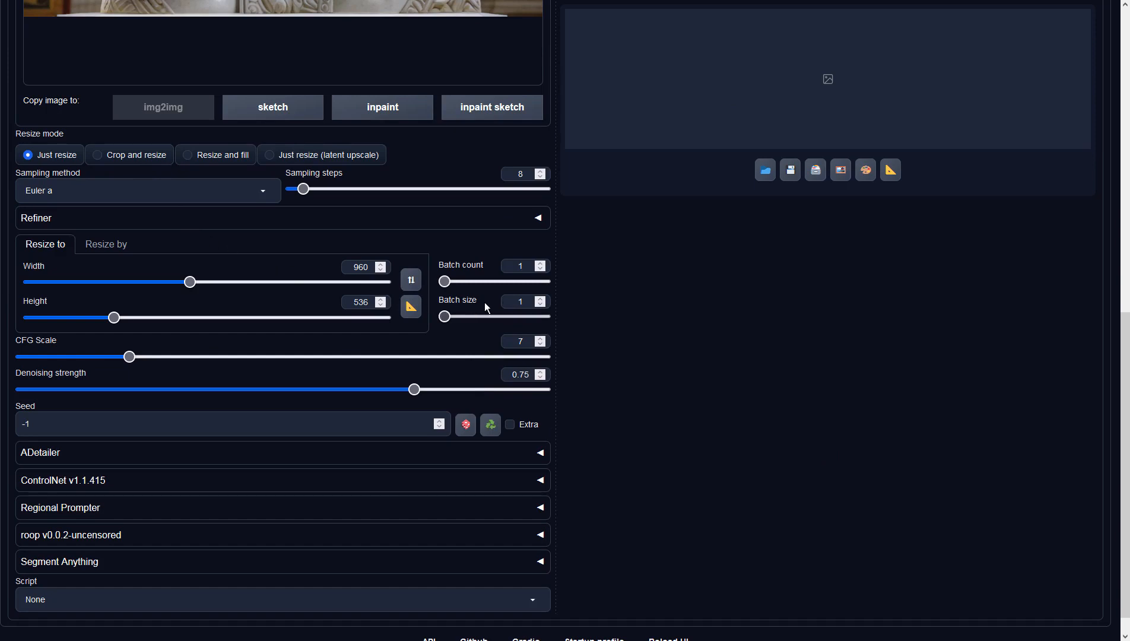
double_click(521, 341)
type("2")
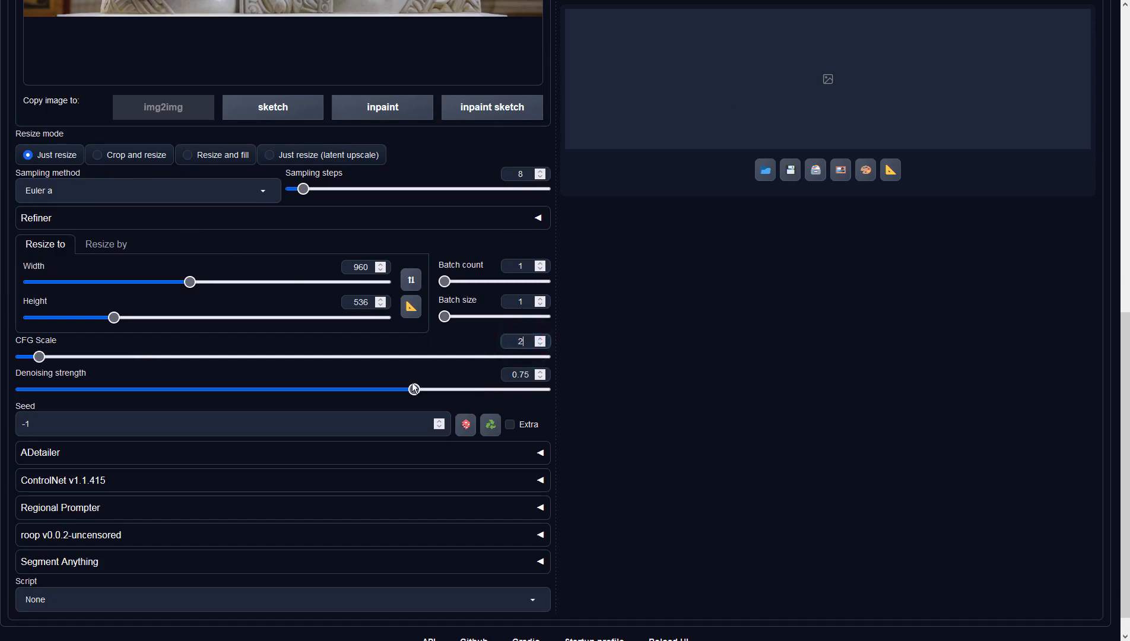
left_click_drag(413, 389, 494, 397)
left_click(254, 189)
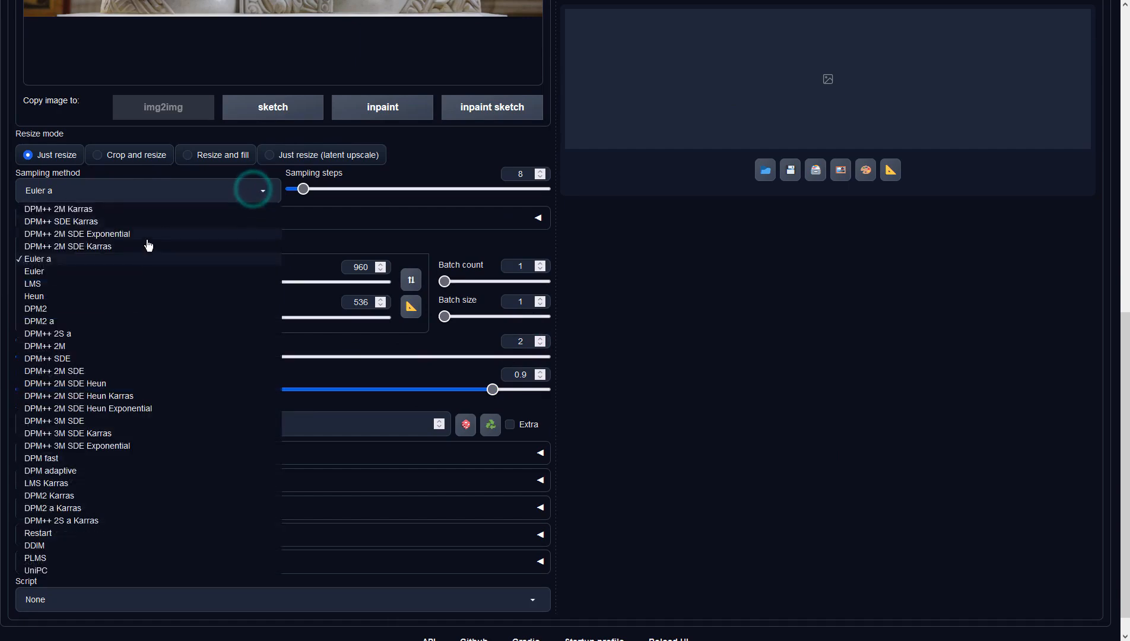
left_click(68, 360)
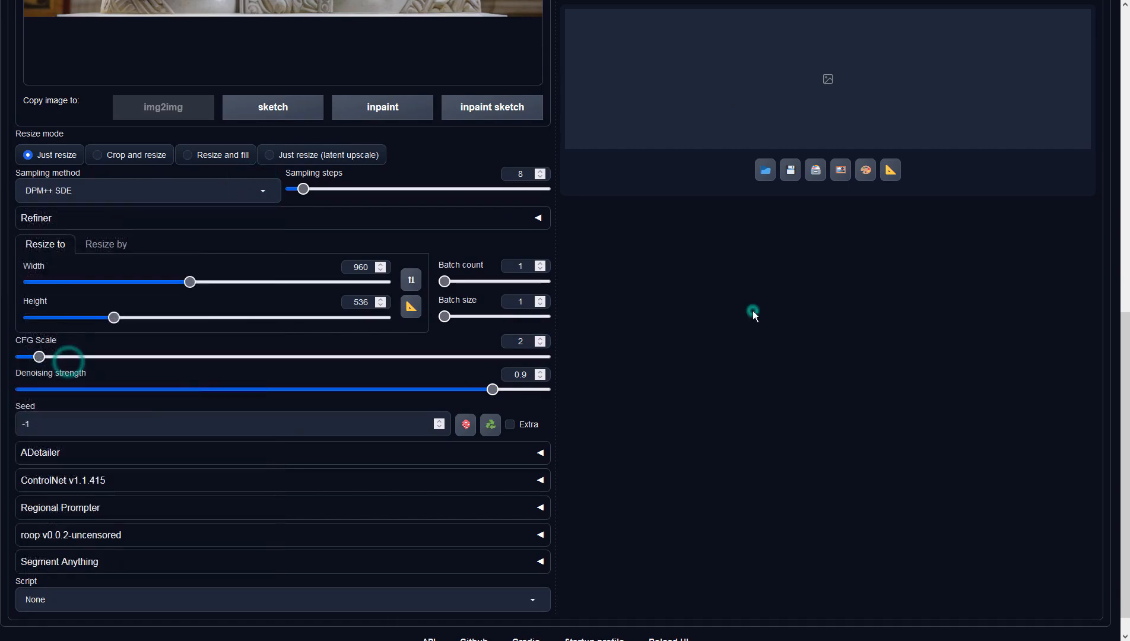
Step: Generate the img2img version of the marble busts and view the result enlarged
scroll(752, 311, "up", 10)
left_click(938, 112)
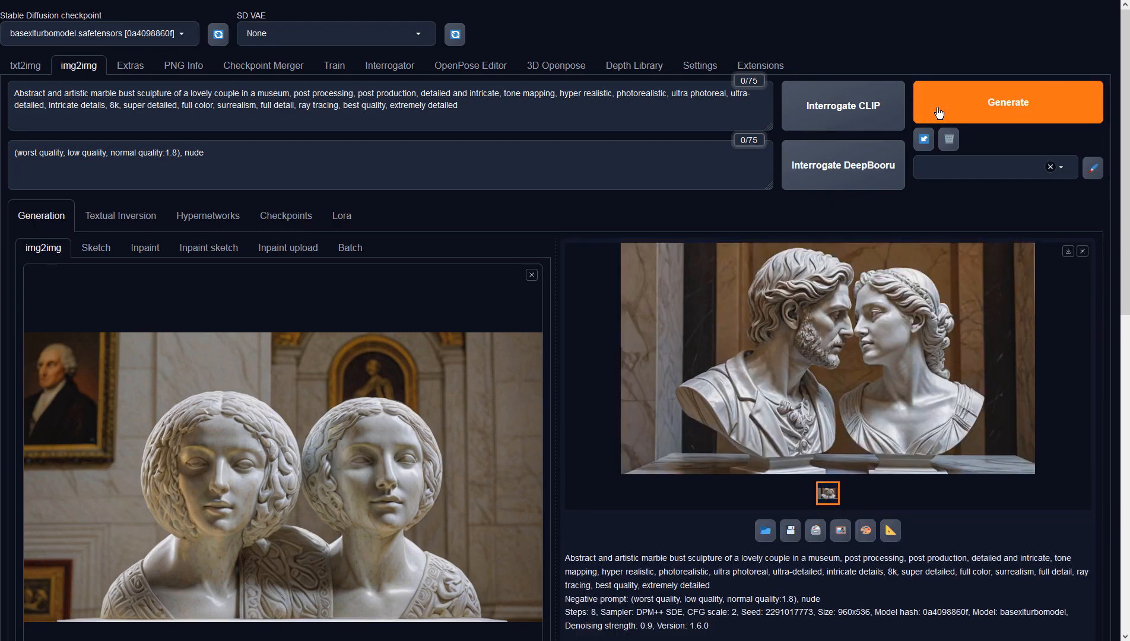
left_click(854, 270)
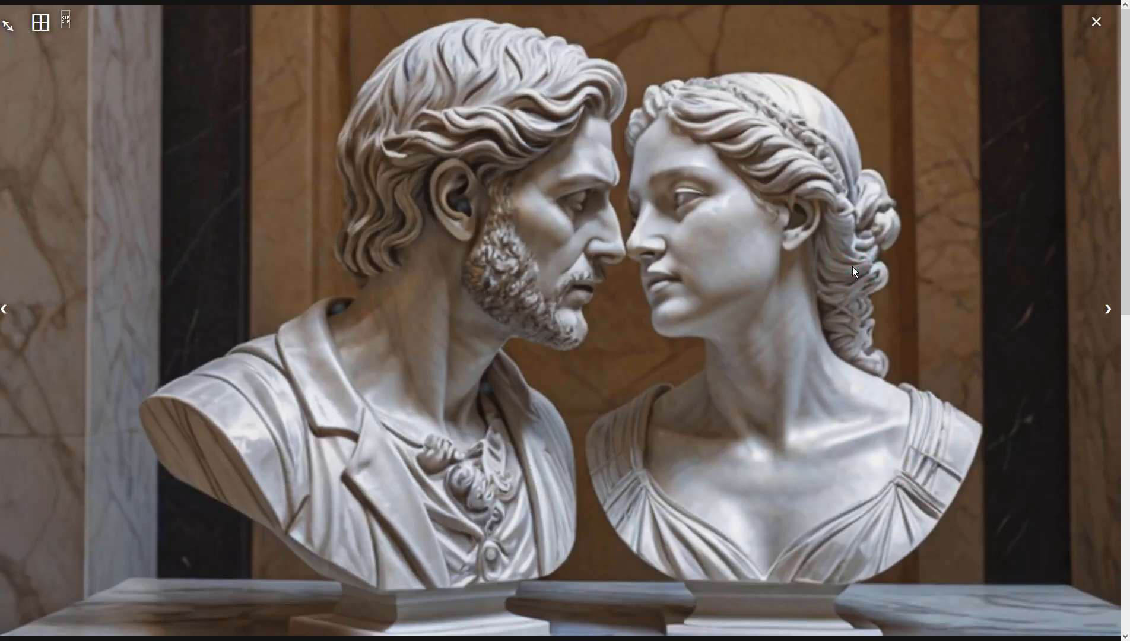
left_click(813, 271)
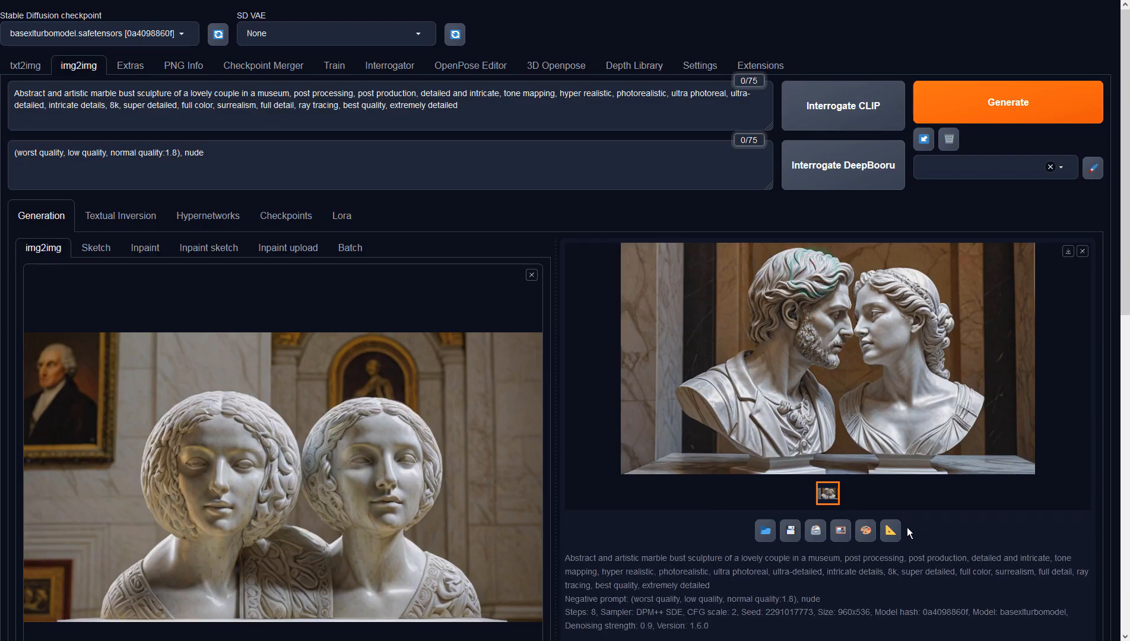
Step: Send the generated image to Extras and set Upscaler 1 to 4x-UltraSharp
left_click(892, 527)
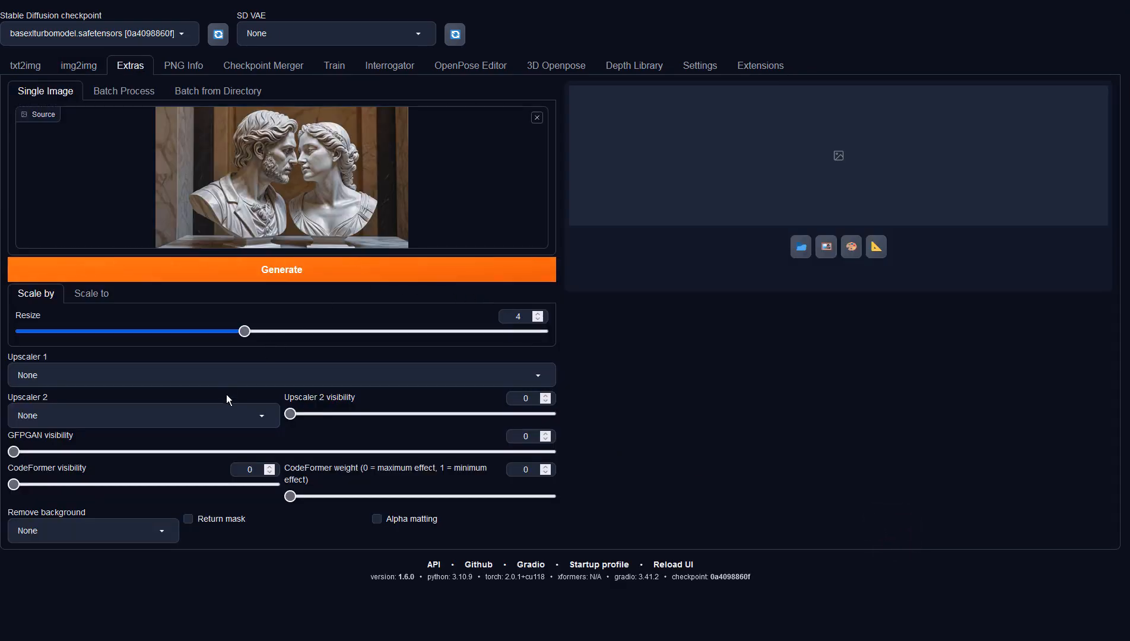
left_click(254, 375)
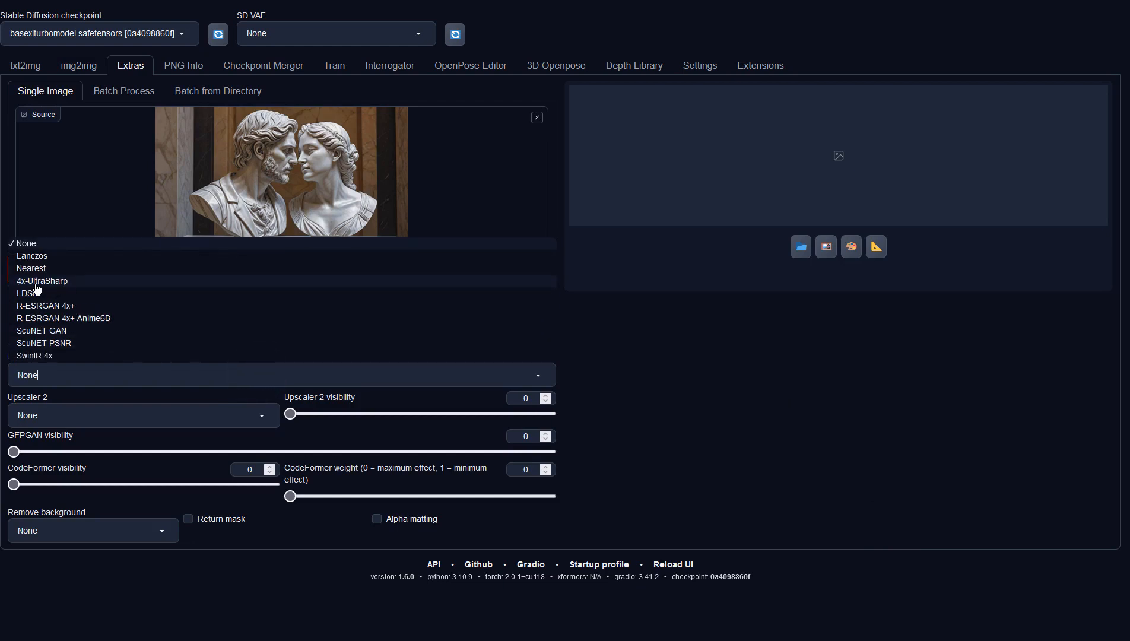
left_click(75, 282)
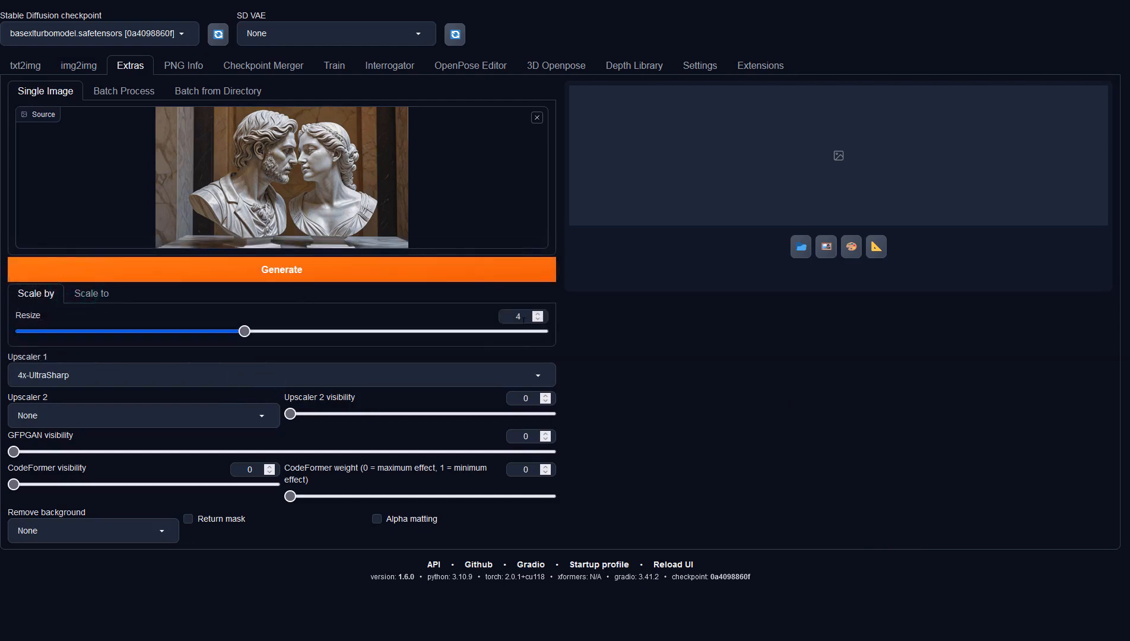
Step: Set the upscale resize factor to 2, generate the upscaled marble bust image and inspect it enlarged
double_click(520, 316)
type("2")
left_click(408, 272)
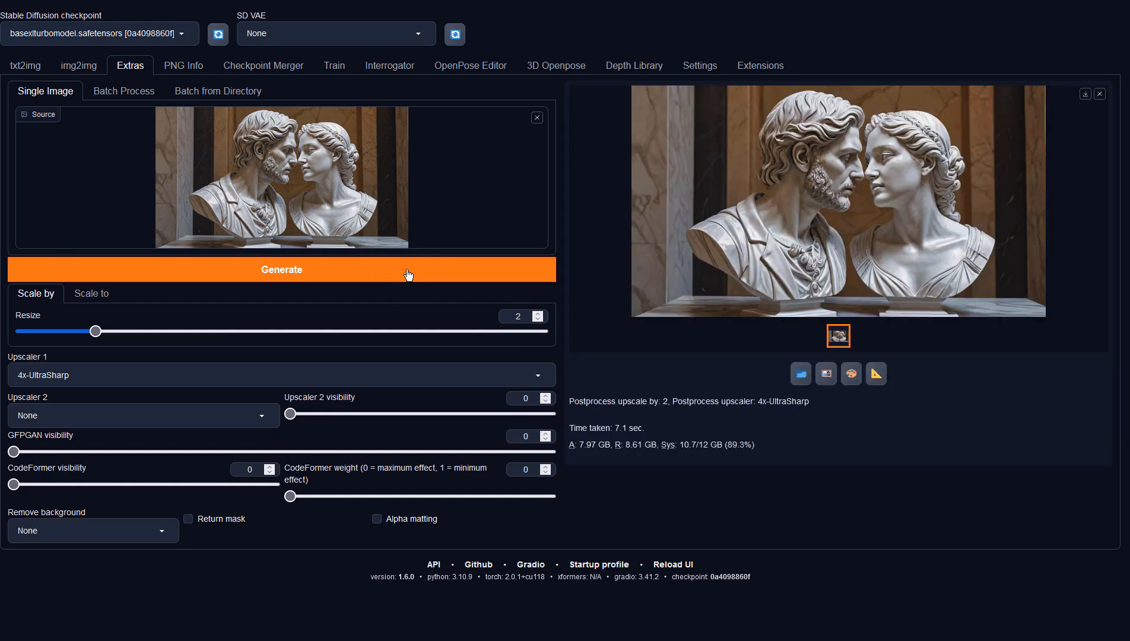
left_click(787, 217)
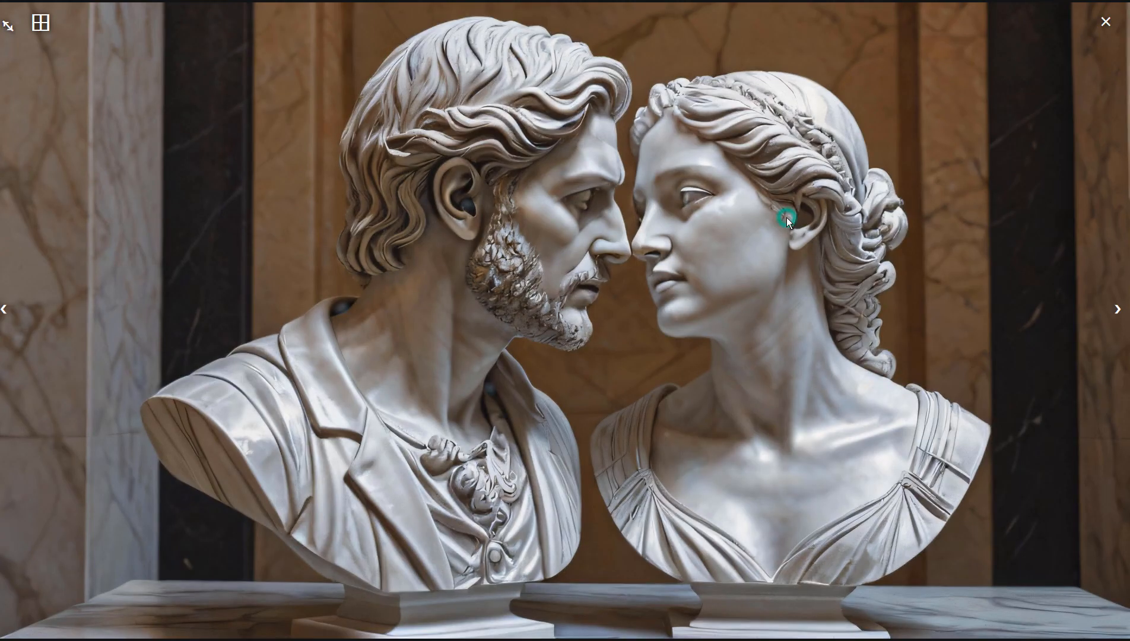
left_click(962, 256)
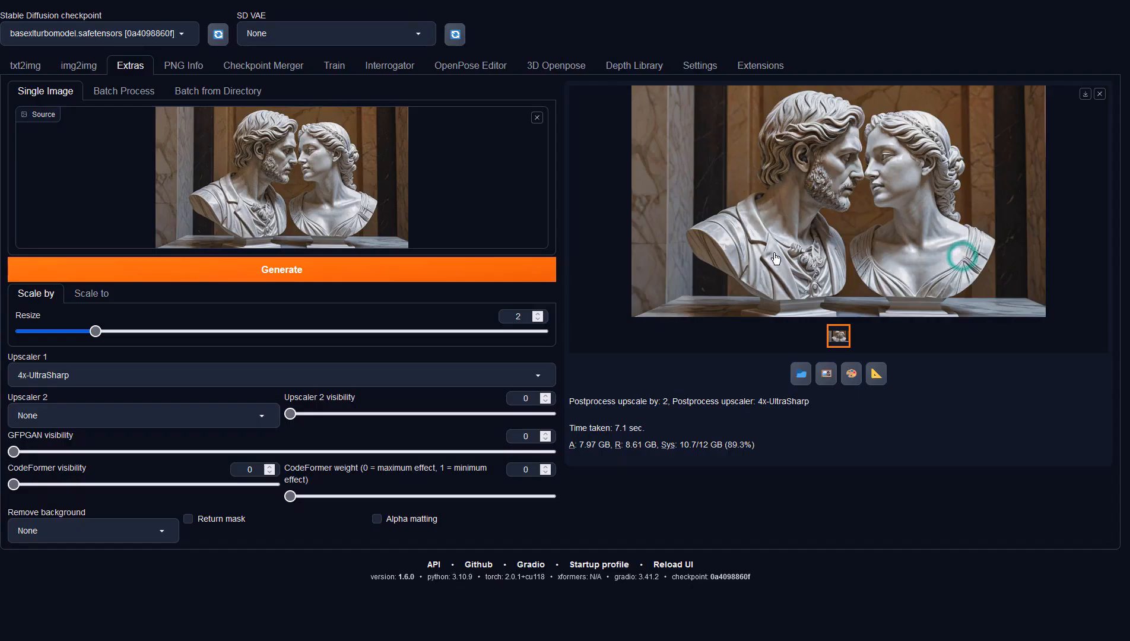
Step: Reuse the existing img2img result of the bearded man and woman as the img2img source, generate a new version and view it enlarged
left_click(32, 69)
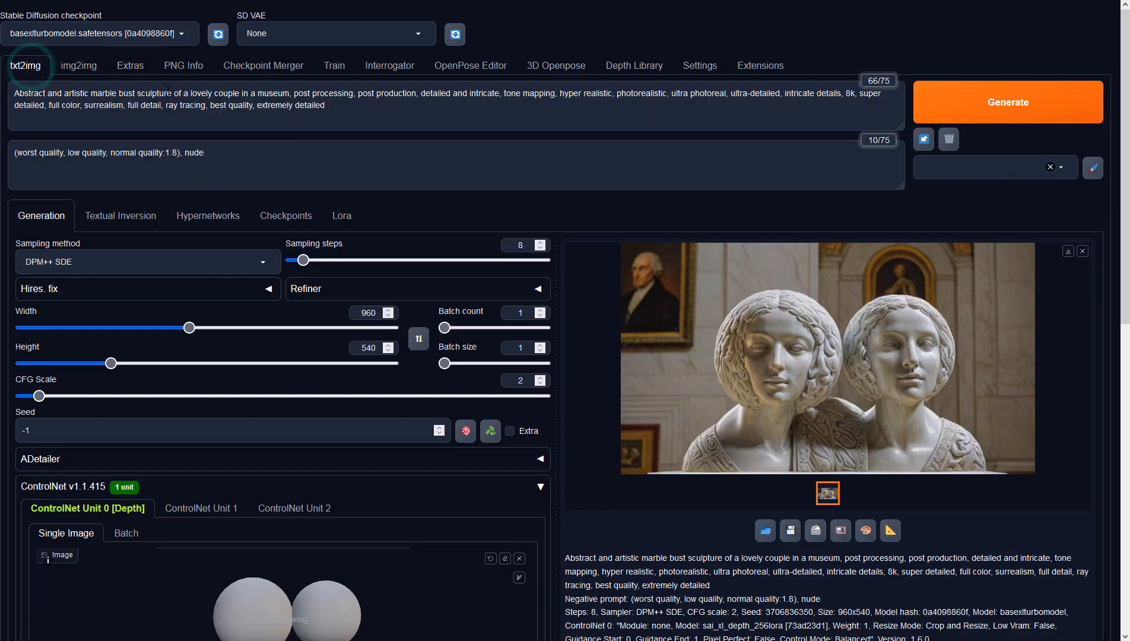
left_click(73, 69)
left_click(867, 337)
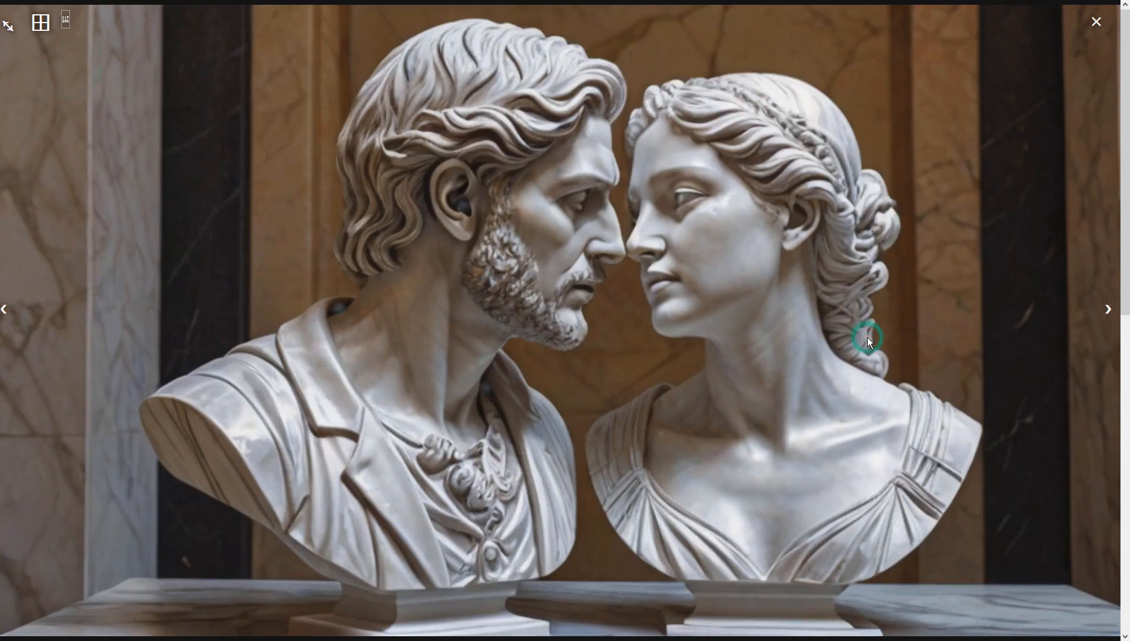
left_click(867, 338)
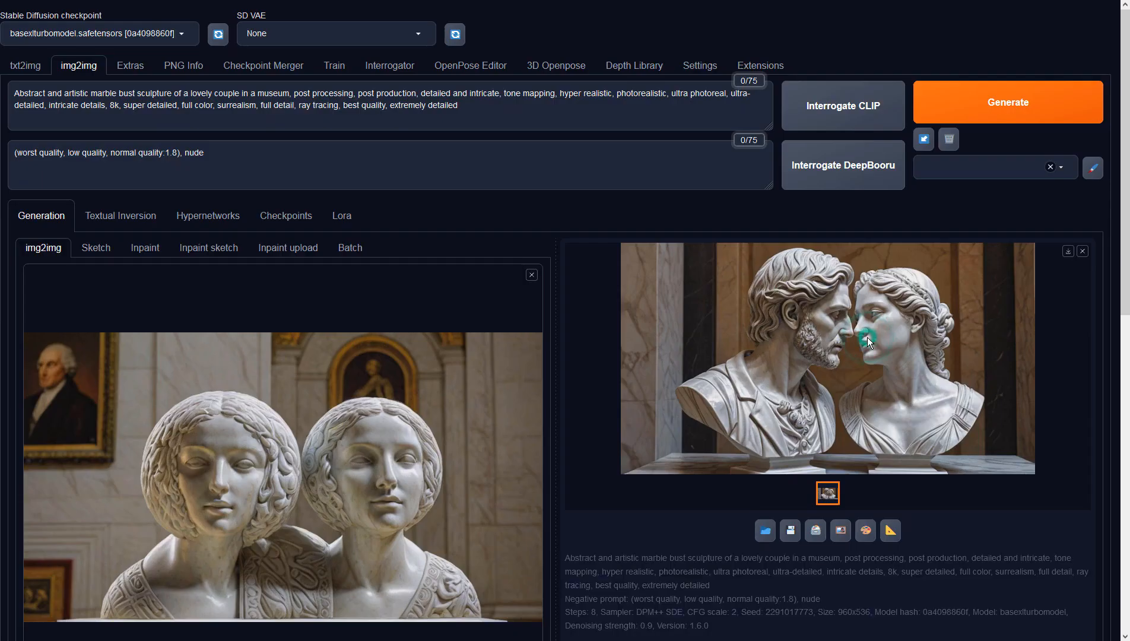
left_click(840, 531)
left_click(984, 103)
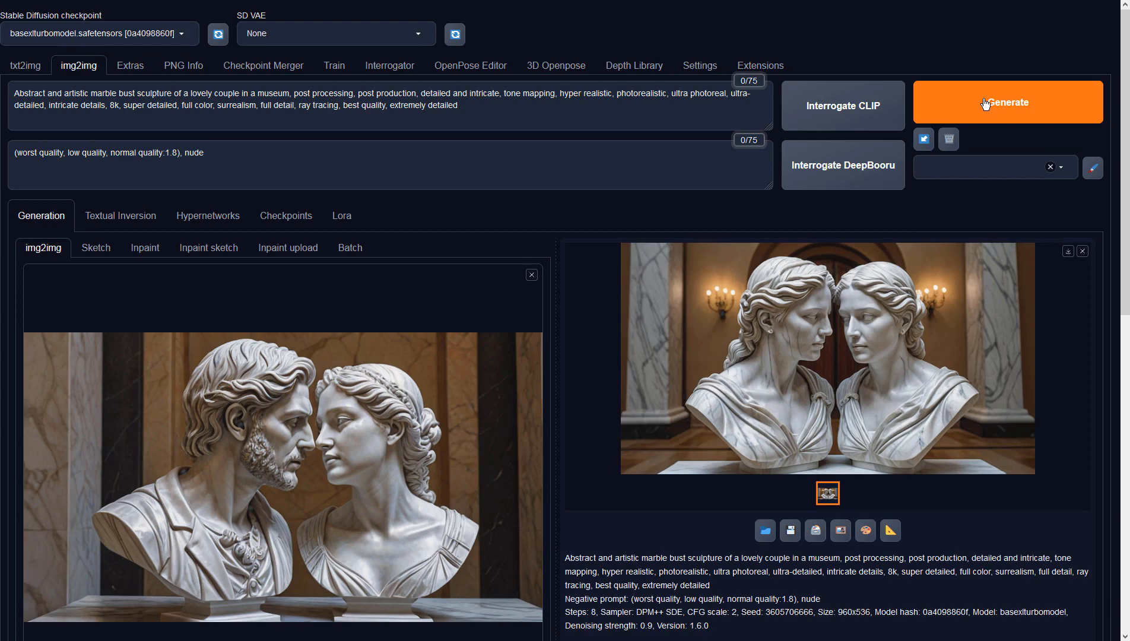
left_click(937, 354)
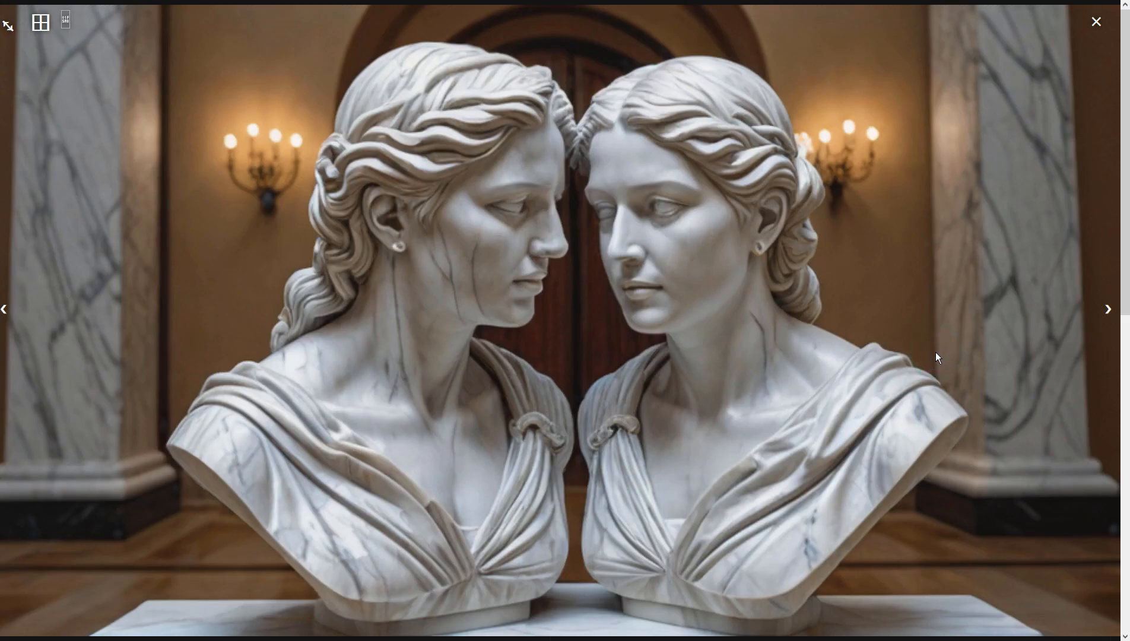
left_click(935, 352)
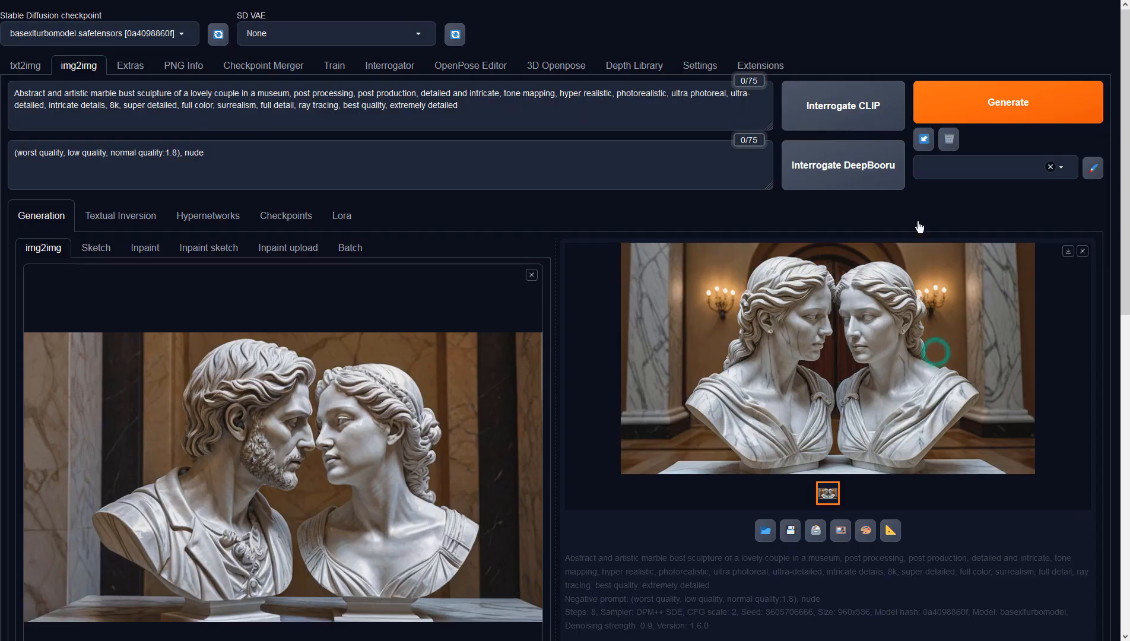
Step: Generate two more img2img variations of the marble couple with the same settings, viewing each result enlarged
left_click(962, 105)
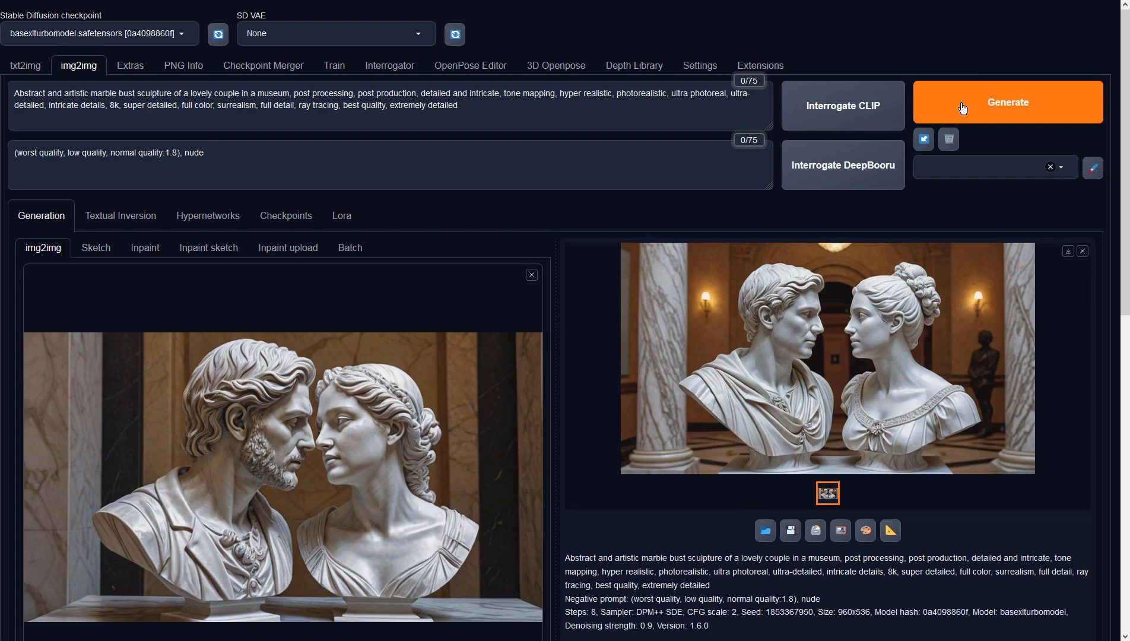
left_click(907, 303)
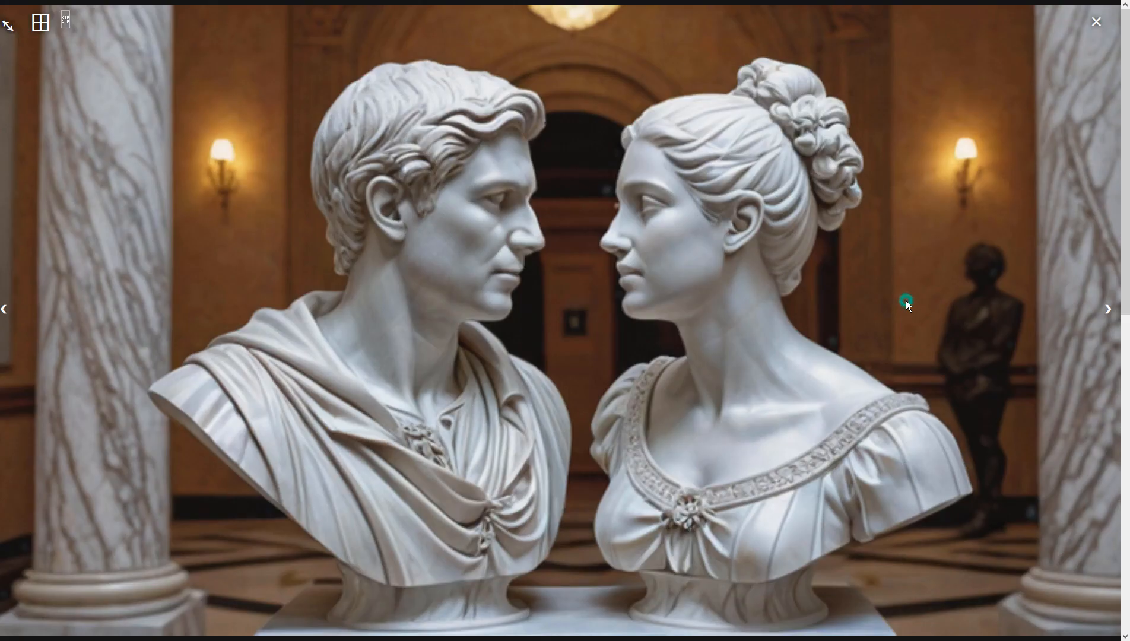
left_click(906, 301)
left_click(974, 102)
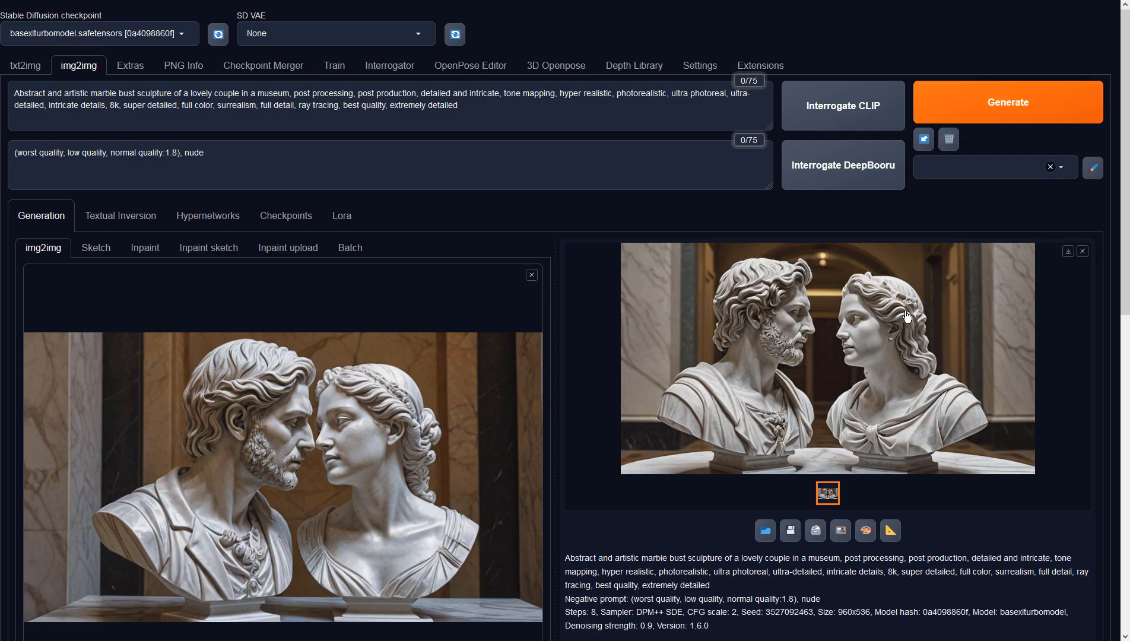
left_click(903, 334)
left_click(902, 333)
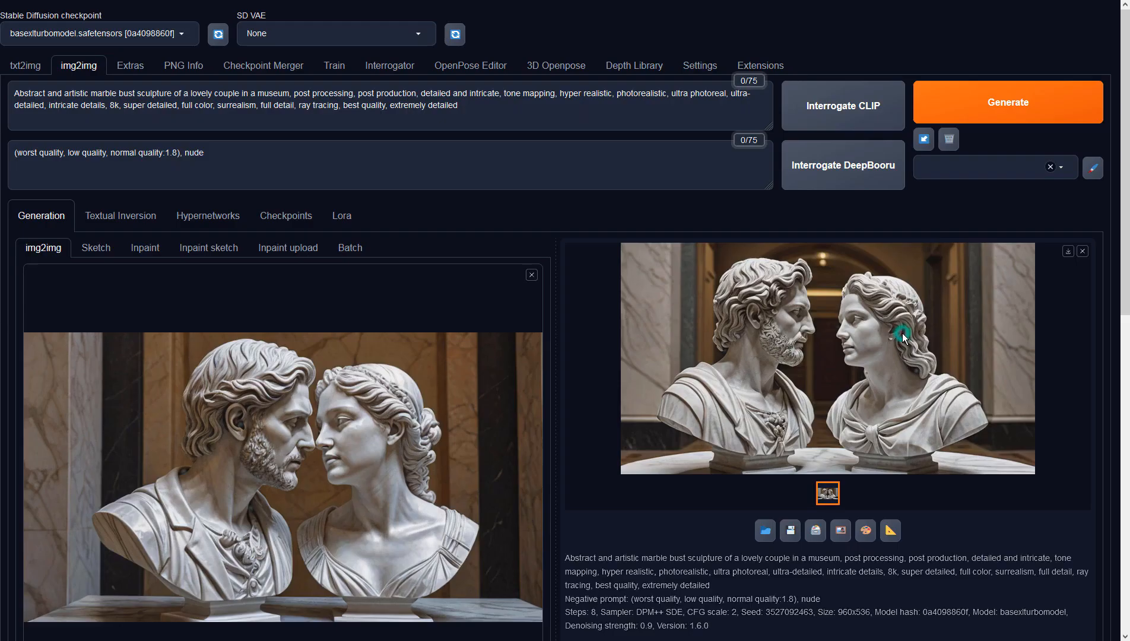
Step: Generate three further img2img variations from the unchanged source image and prompt, inspecting each one at enlarged size
left_click(955, 109)
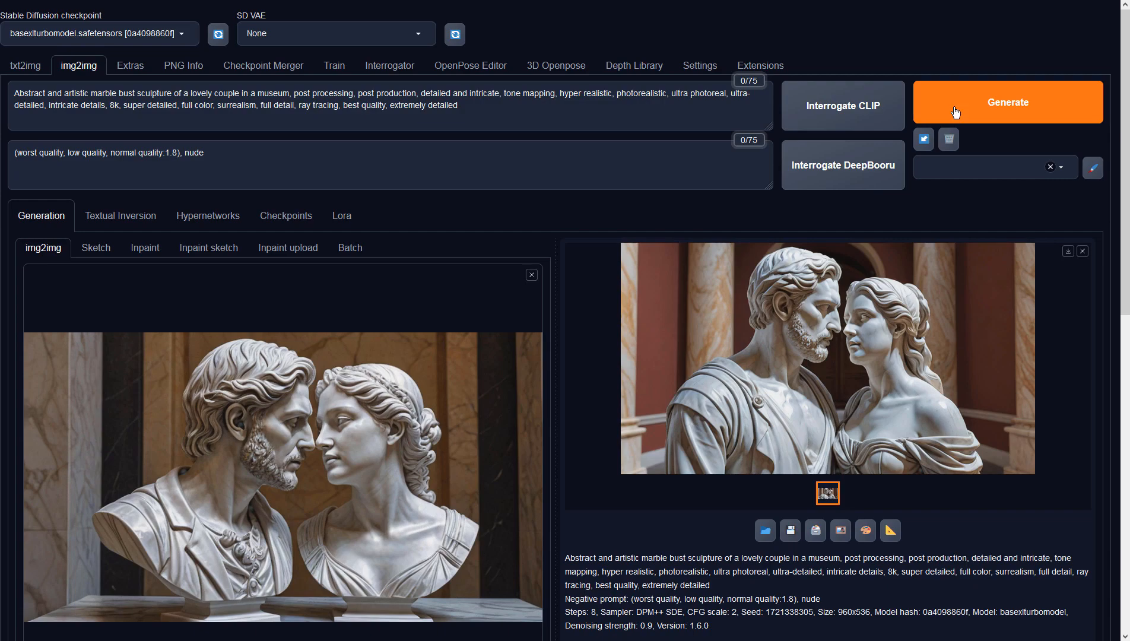
left_click(751, 380)
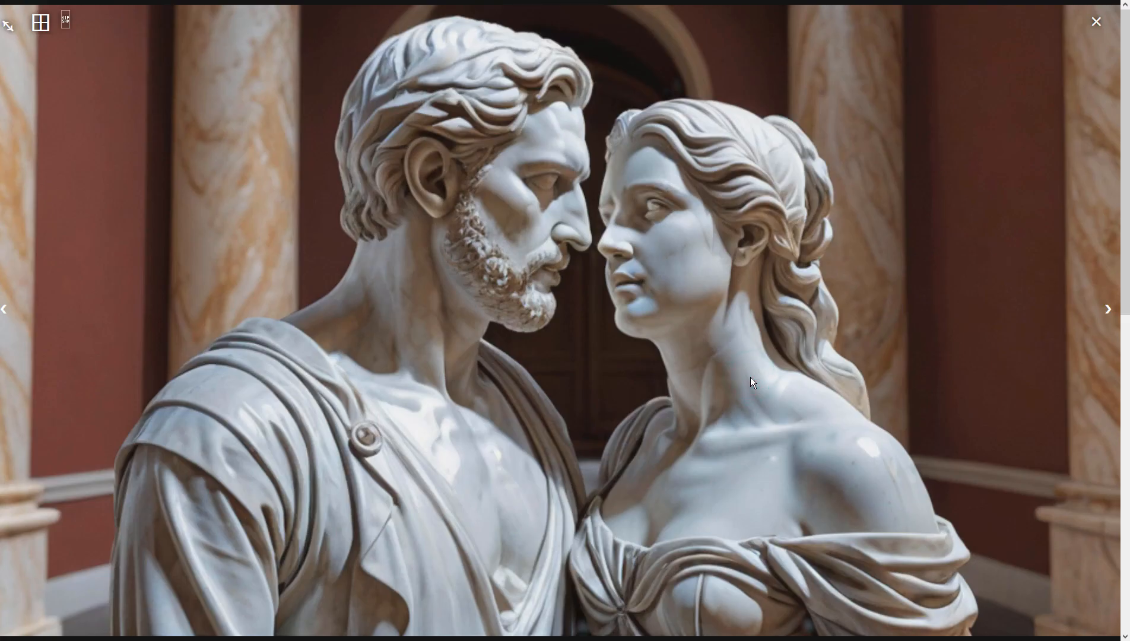
left_click(817, 340)
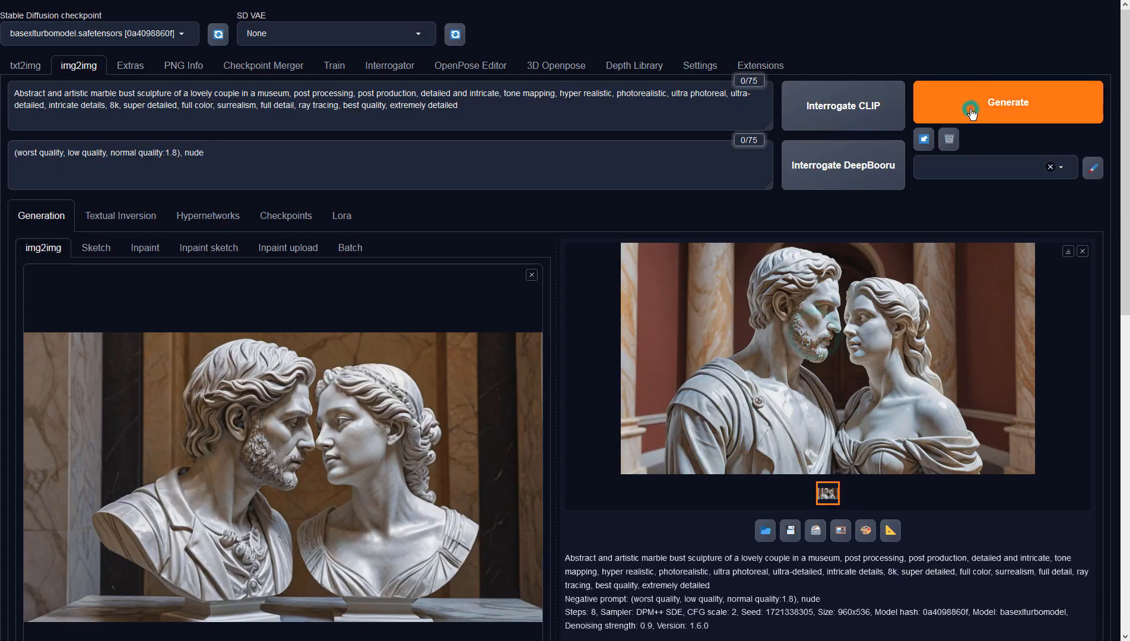
left_click(968, 111)
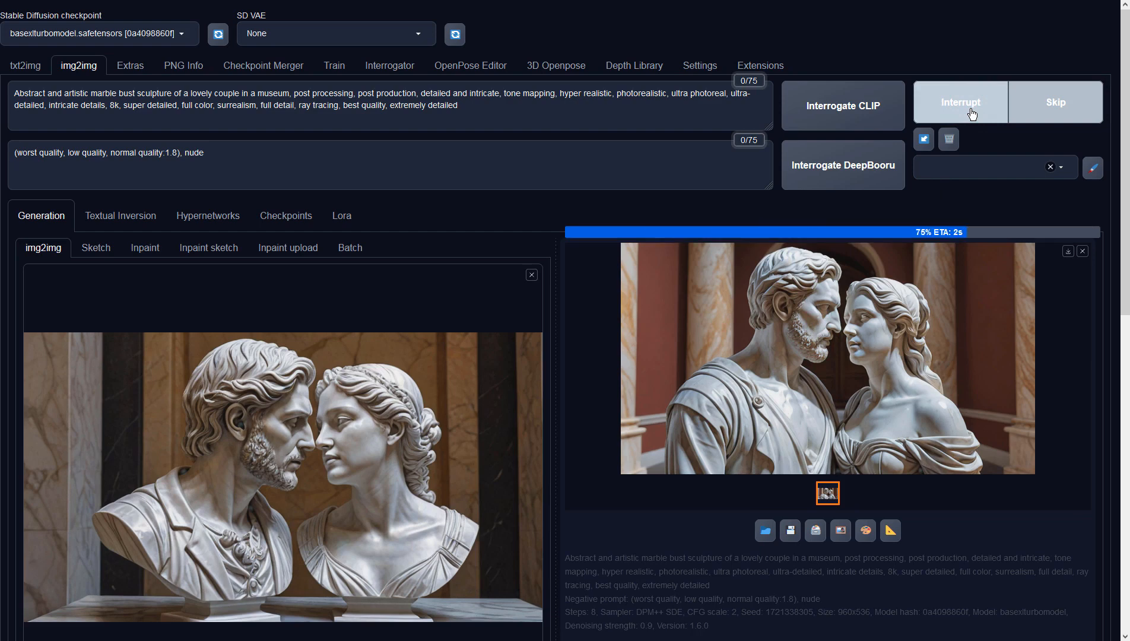
left_click(967, 119)
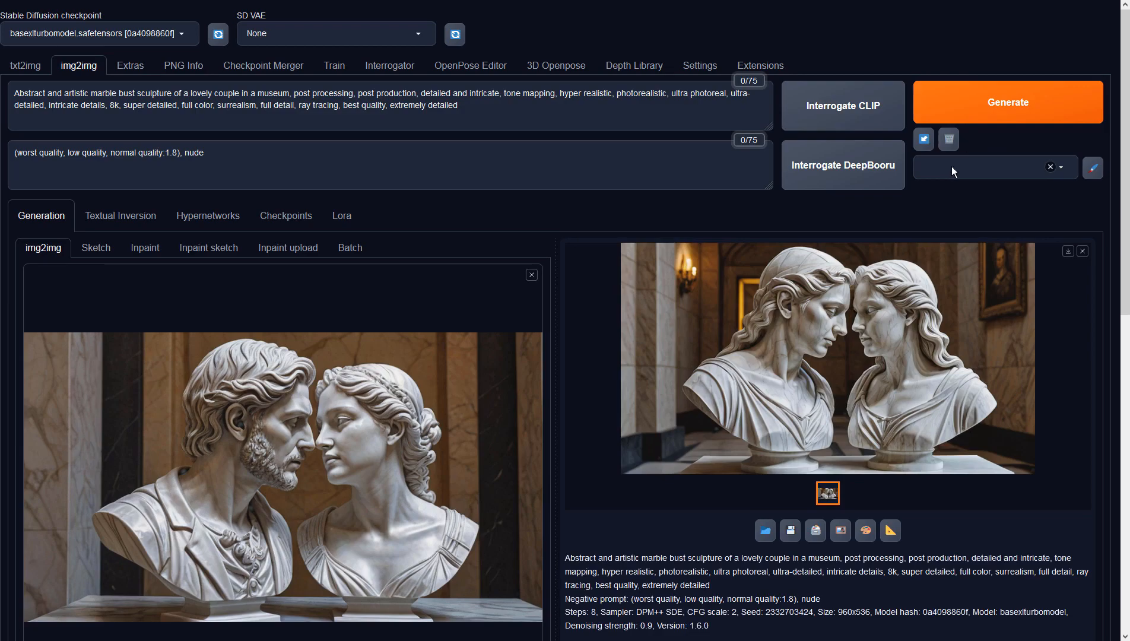
left_click(911, 274)
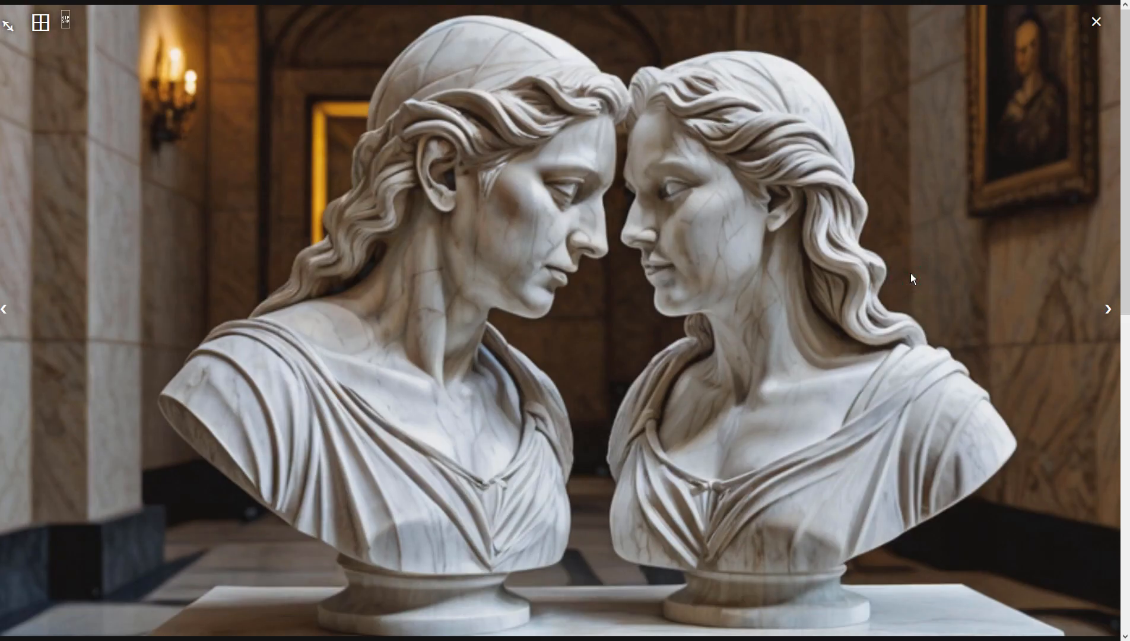
left_click(912, 276)
left_click(949, 95)
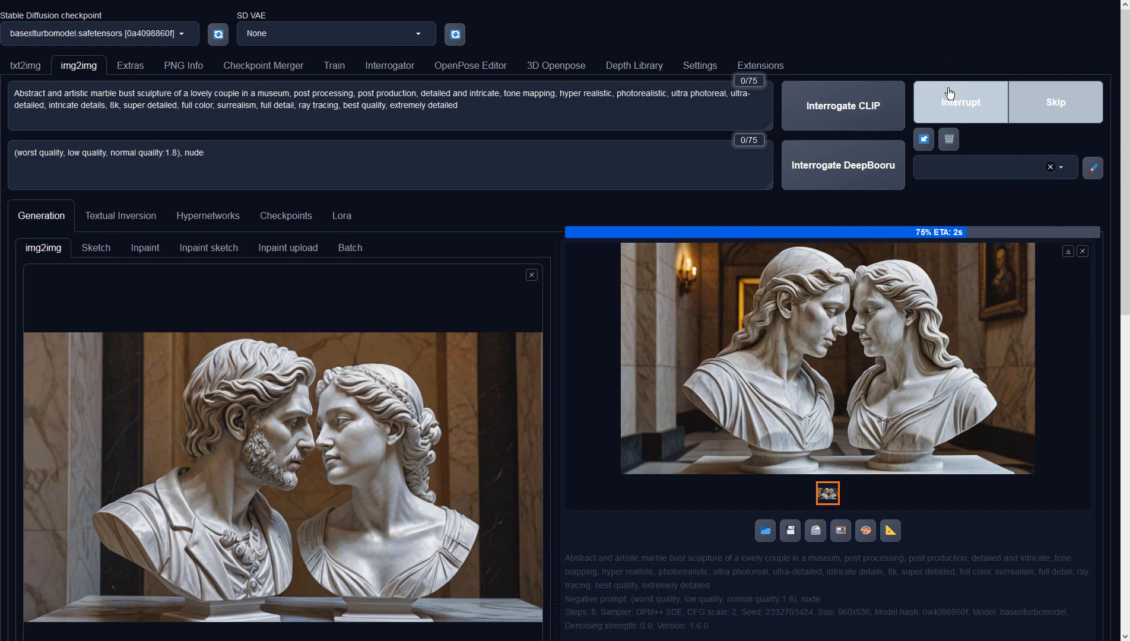
left_click(865, 278)
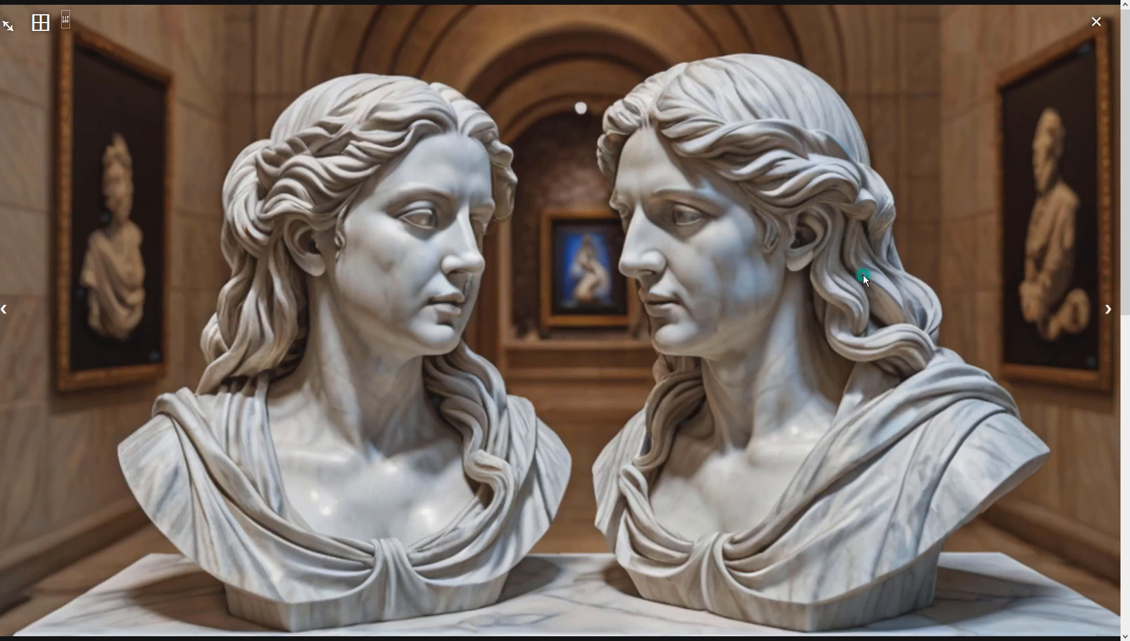